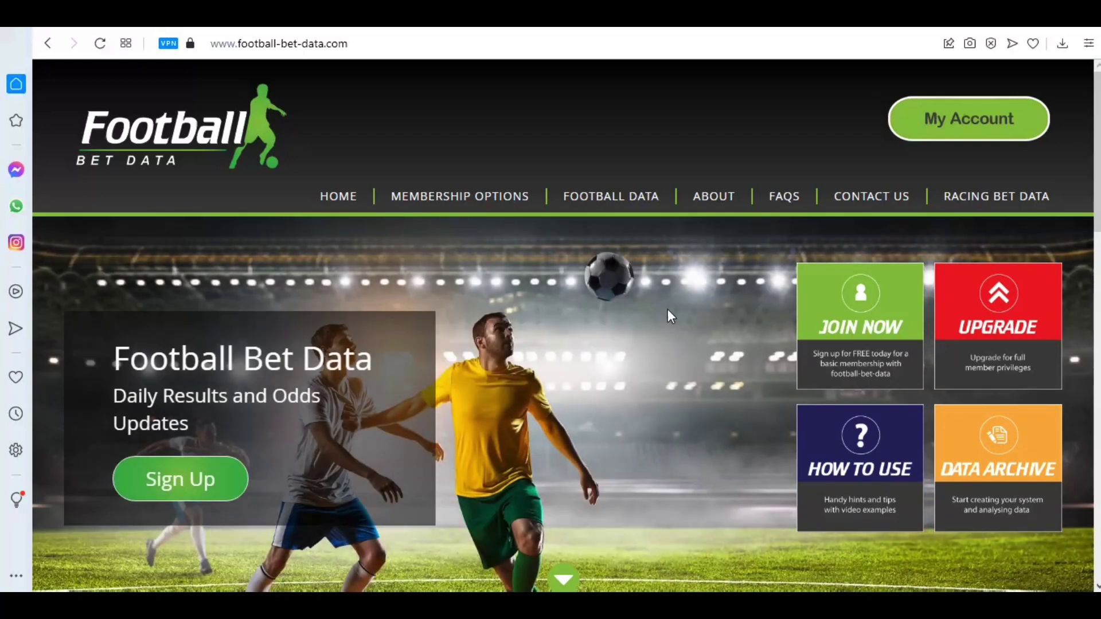
- Show the FOOTBALL DATA dropdown listing the data pages, including Fixtures & Results
mouse_move(623, 198)
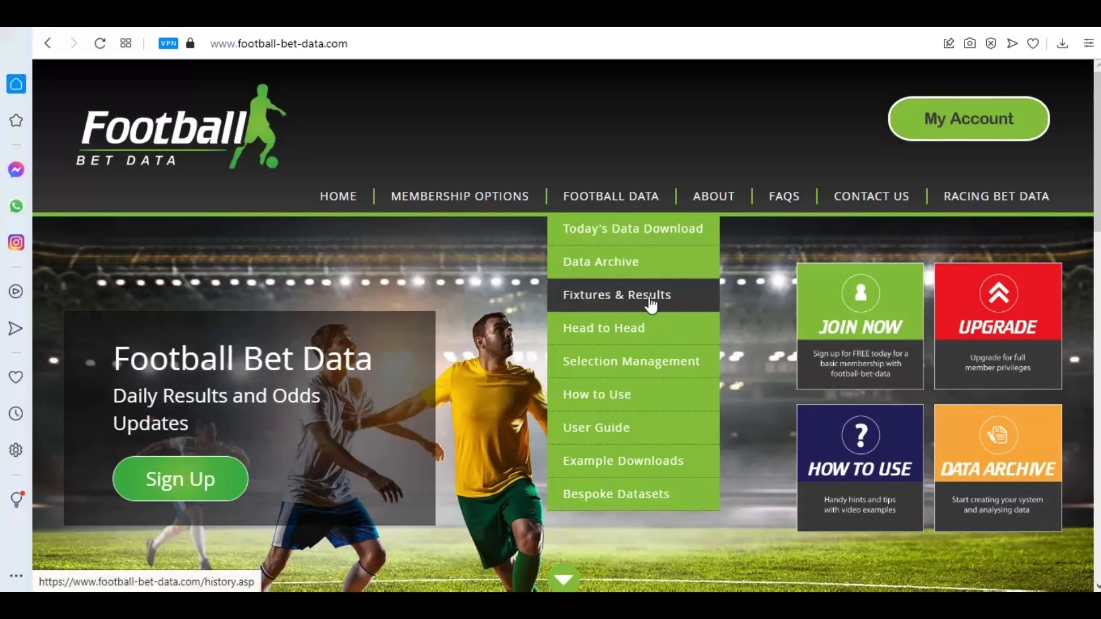
- Open Fixtures & Results and tick leagues E0, E2, E3 and EC
click(651, 303)
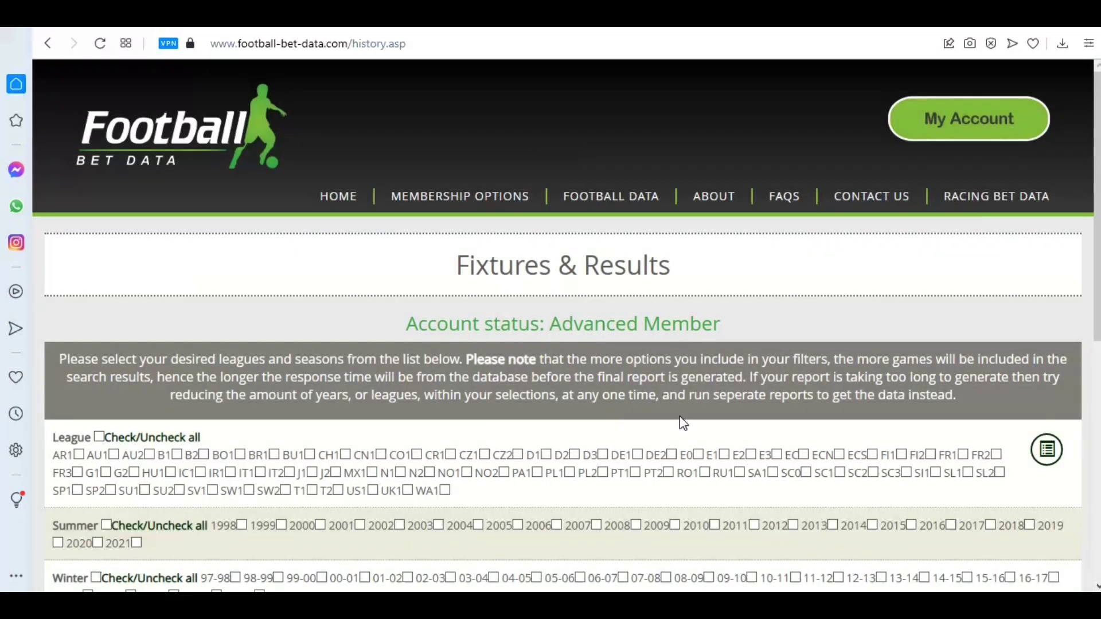
scroll(724, 377, down, 3)
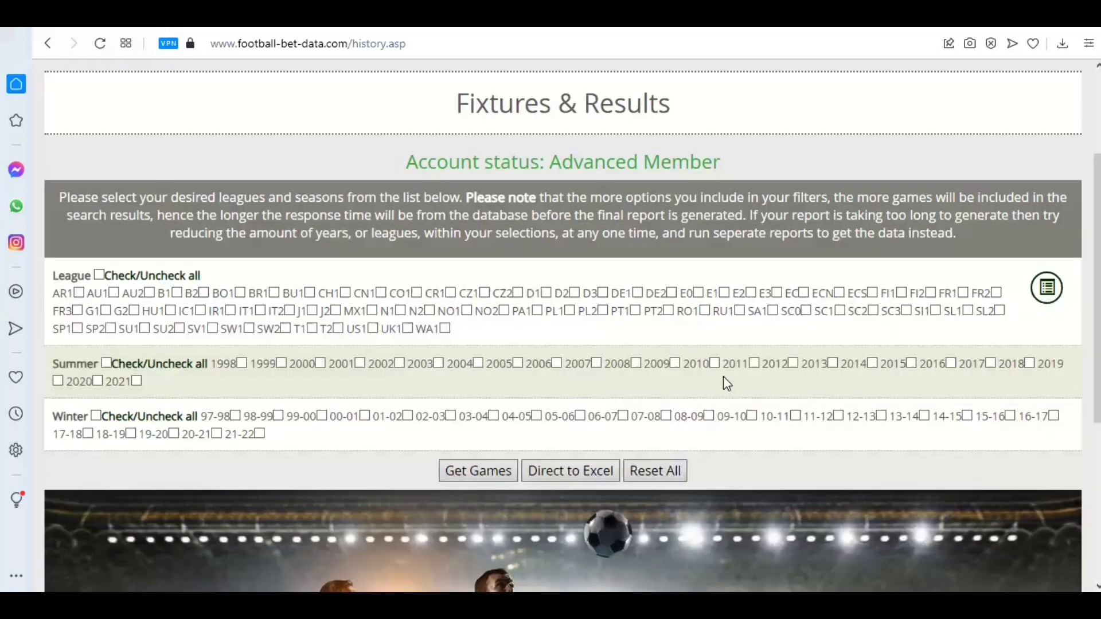
click(698, 292)
click(750, 292)
click(776, 293)
click(803, 292)
- Tick winter seasons 16-17 through 21-22 and export the data directly to Excel
click(260, 433)
click(216, 434)
click(173, 433)
click(131, 433)
click(88, 433)
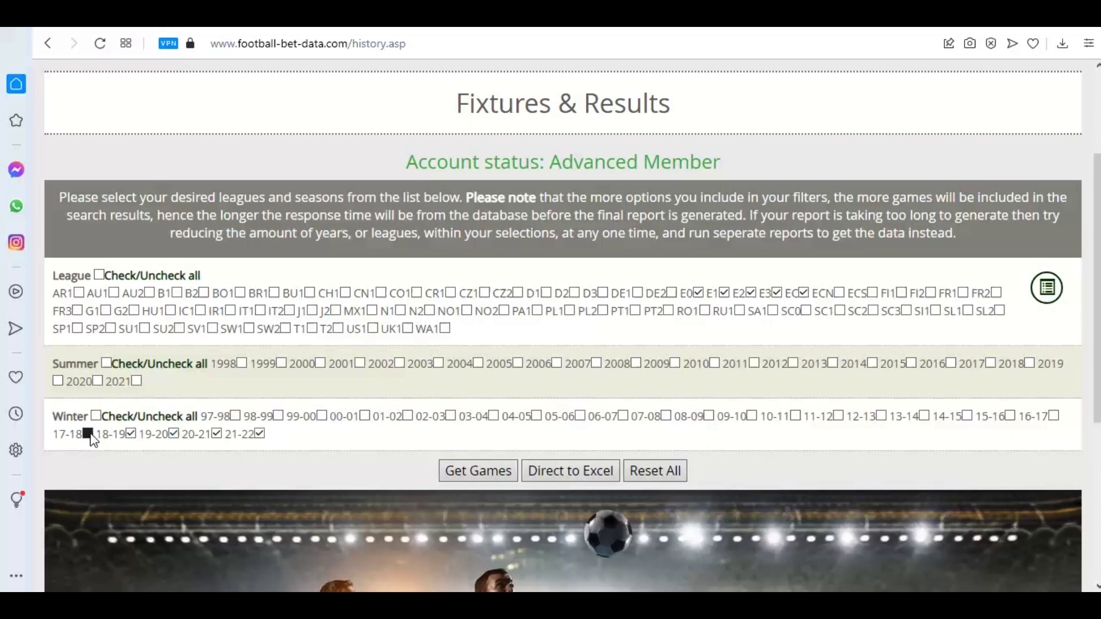
click(1053, 415)
click(559, 477)
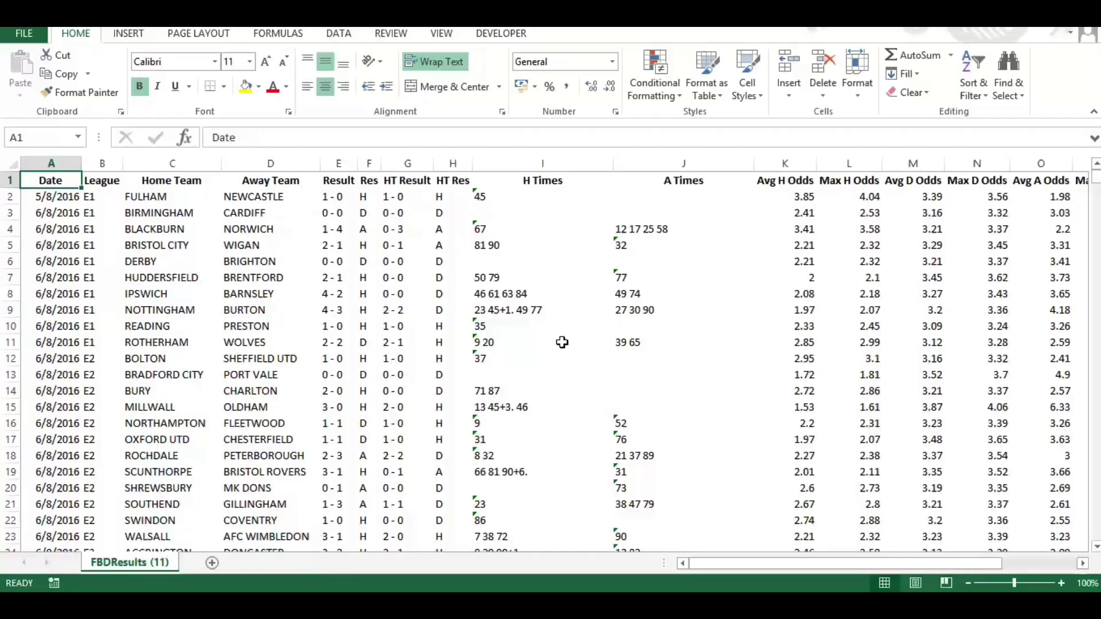
click(562, 341)
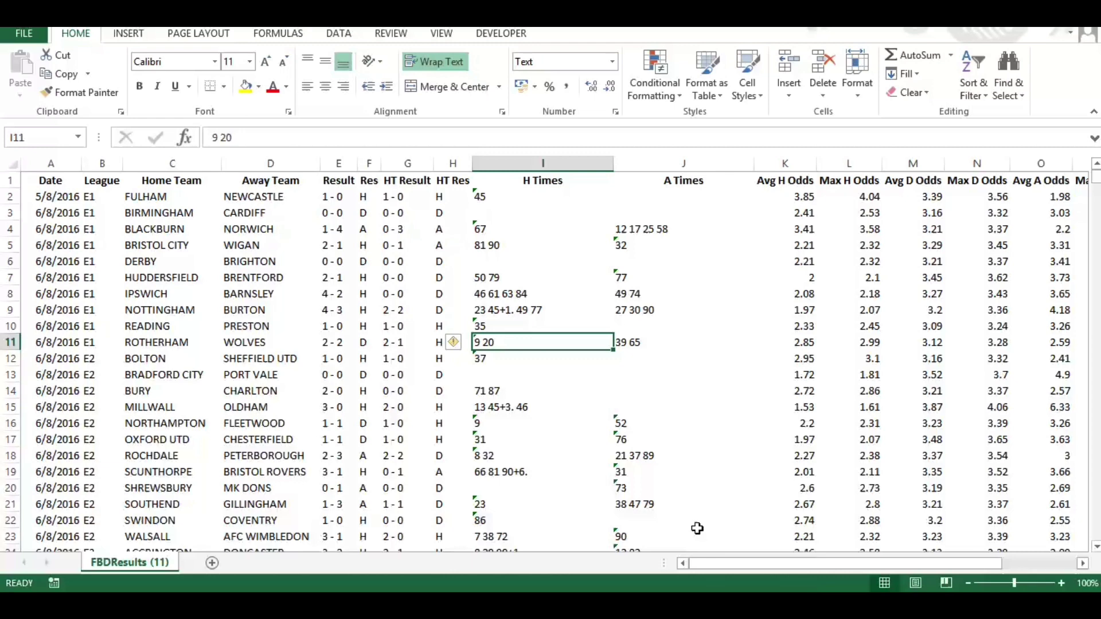
drag(780, 568, 520, 558)
drag(832, 565, 926, 562)
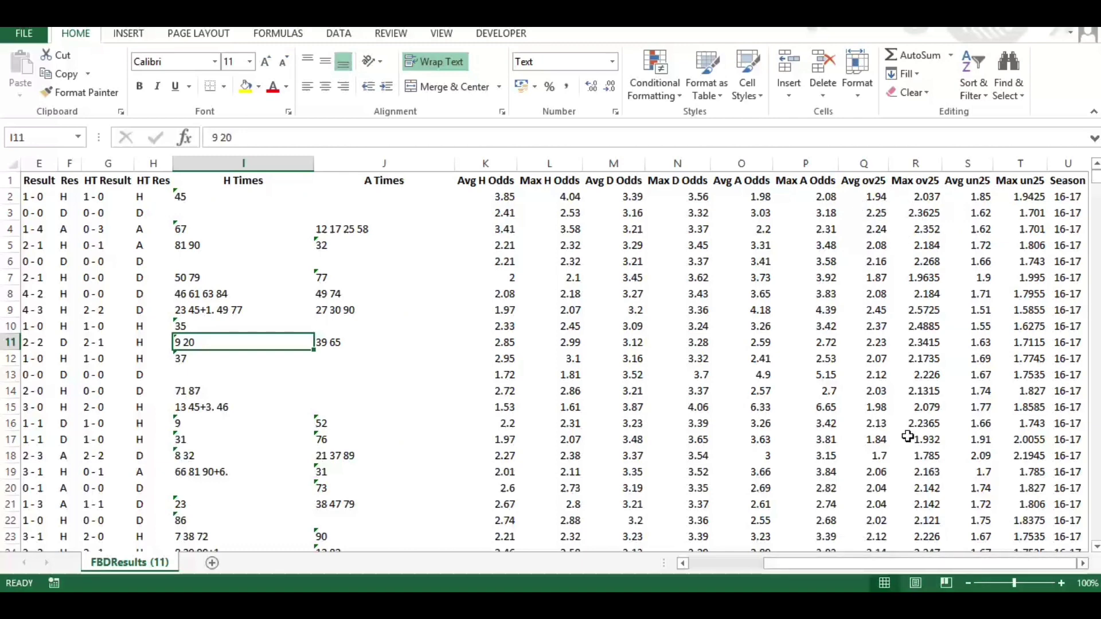
drag(871, 561, 746, 562)
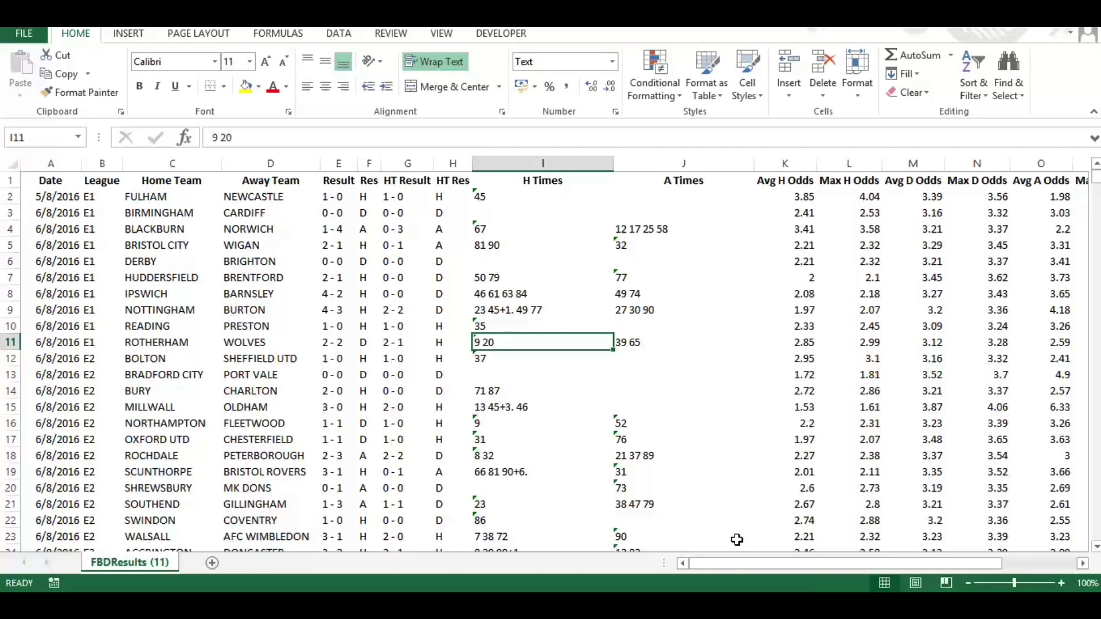
drag(750, 564, 956, 565)
- Delete the unplayed fixture rows from 12963 down, so the data ends at row 12962
click(337, 467)
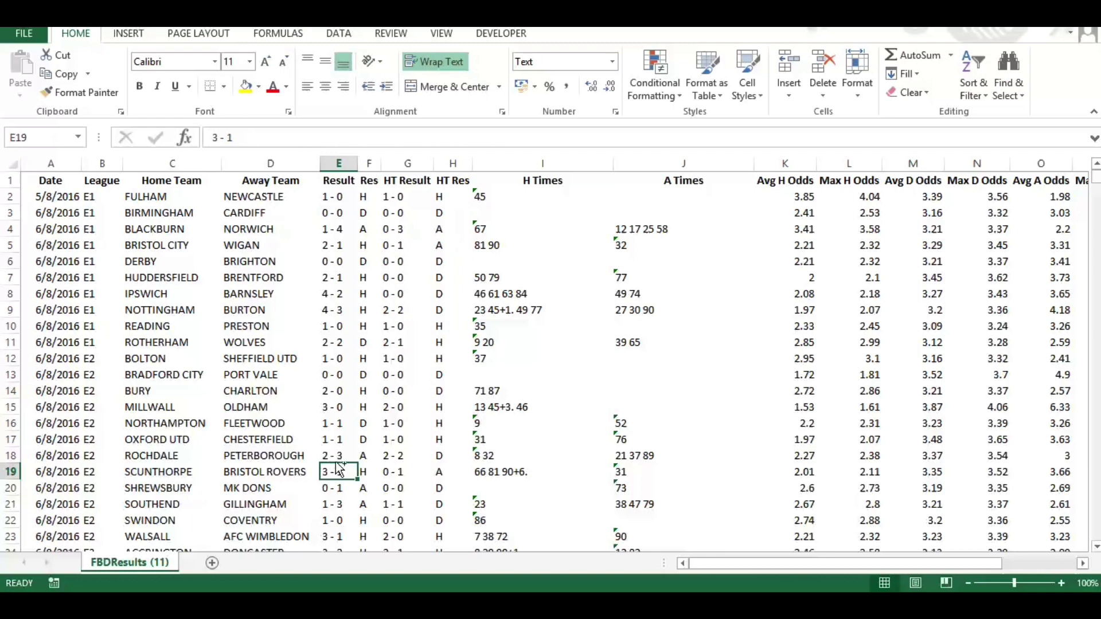
key(ctrl+shift+Down)
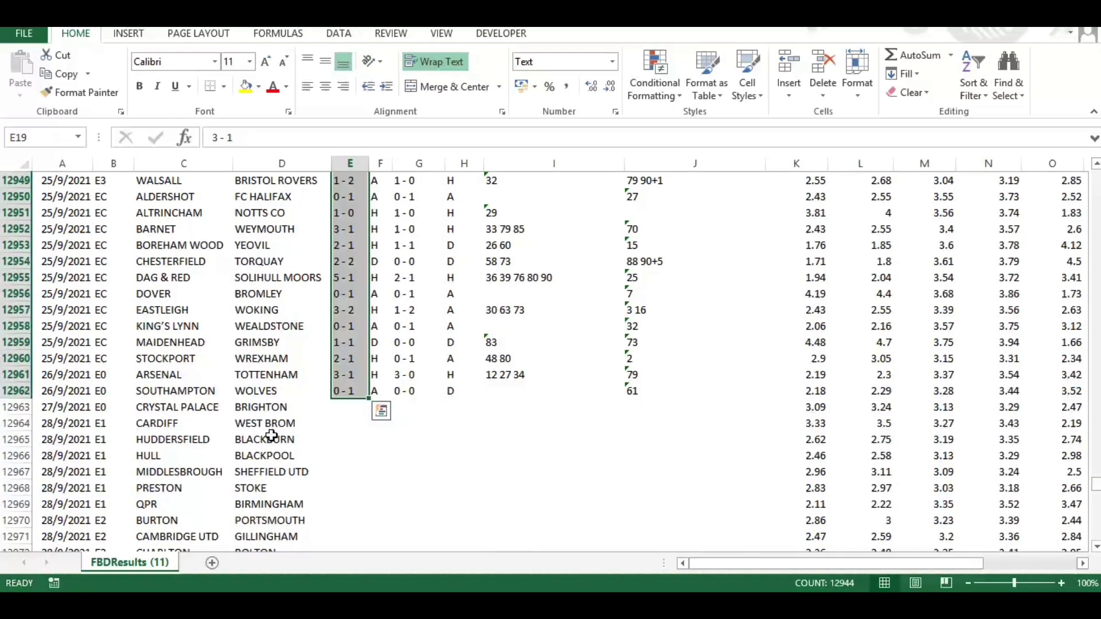
click(19, 407)
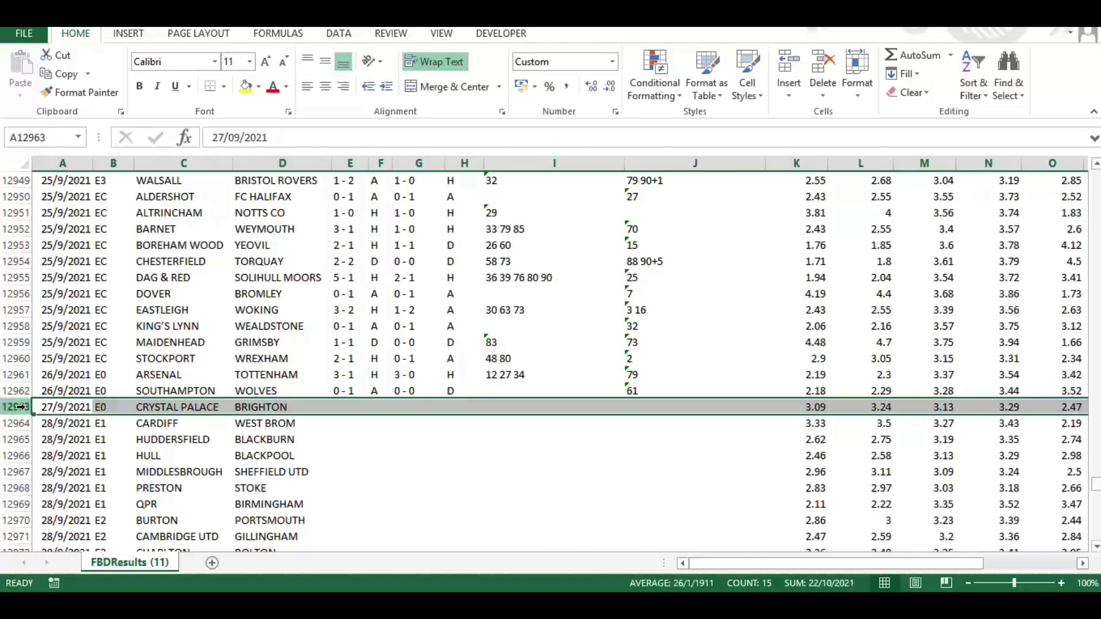
key(ctrl+shift+Down)
right_click(375, 341)
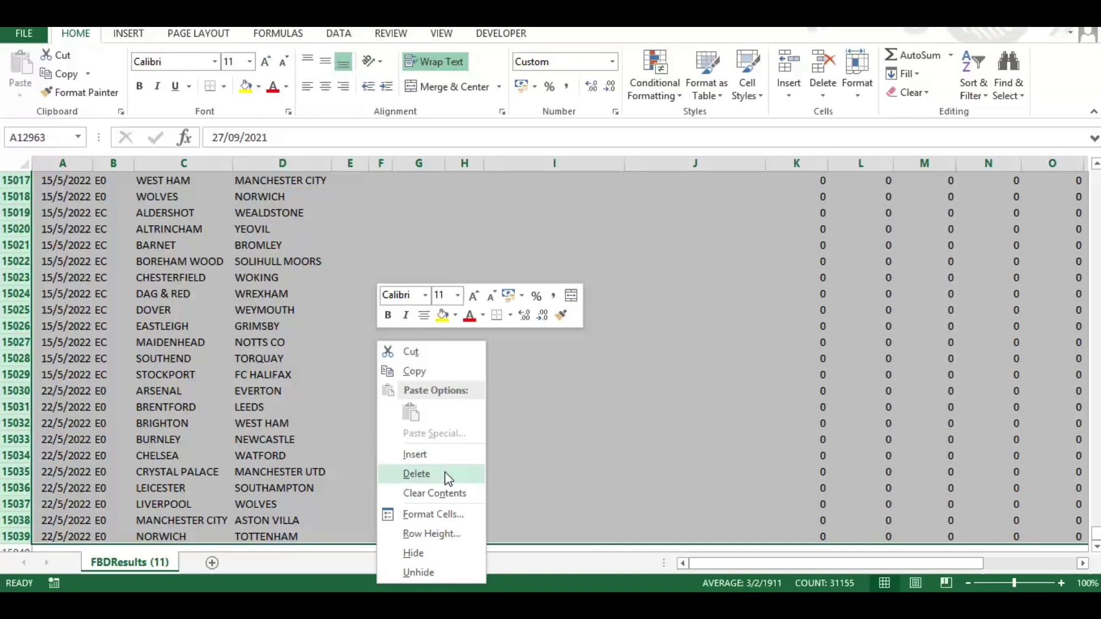
click(442, 475)
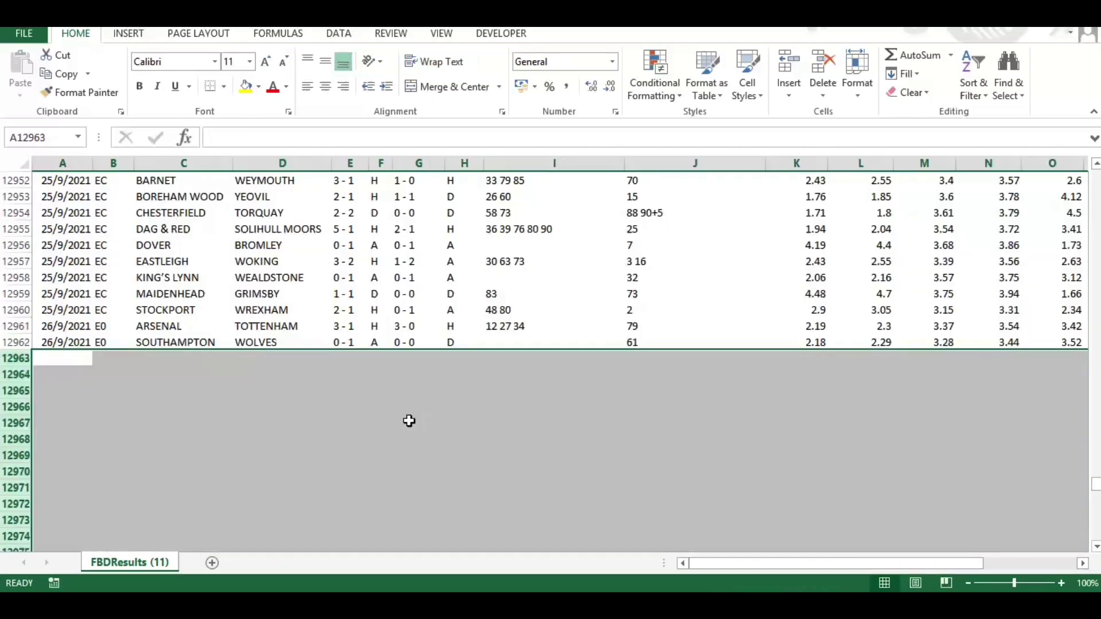
click(65, 343)
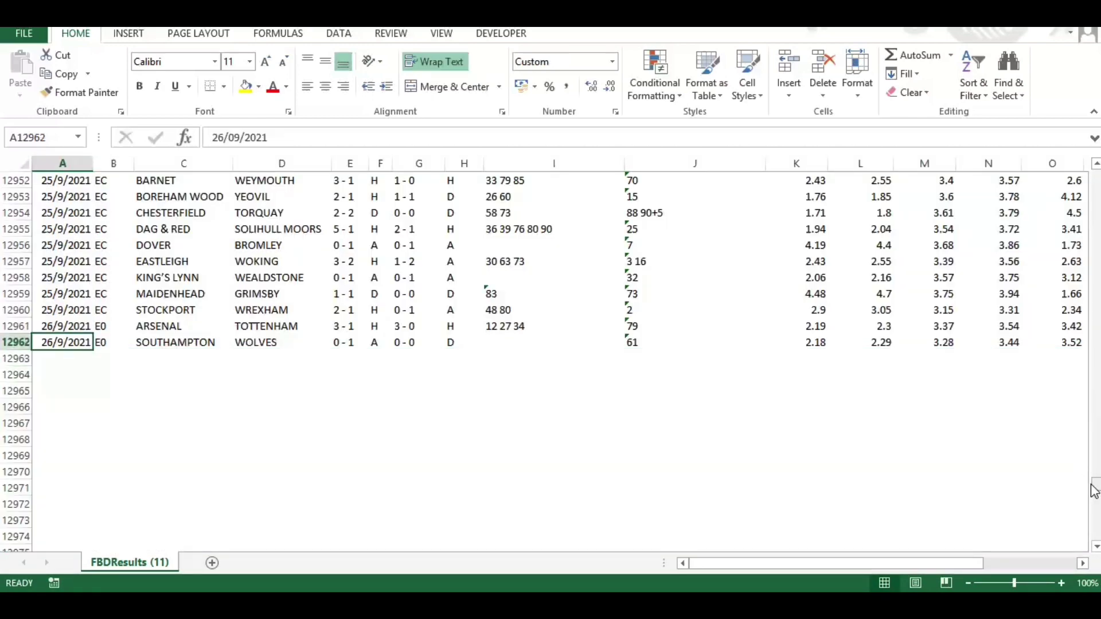
drag(1095, 490, 1095, 175)
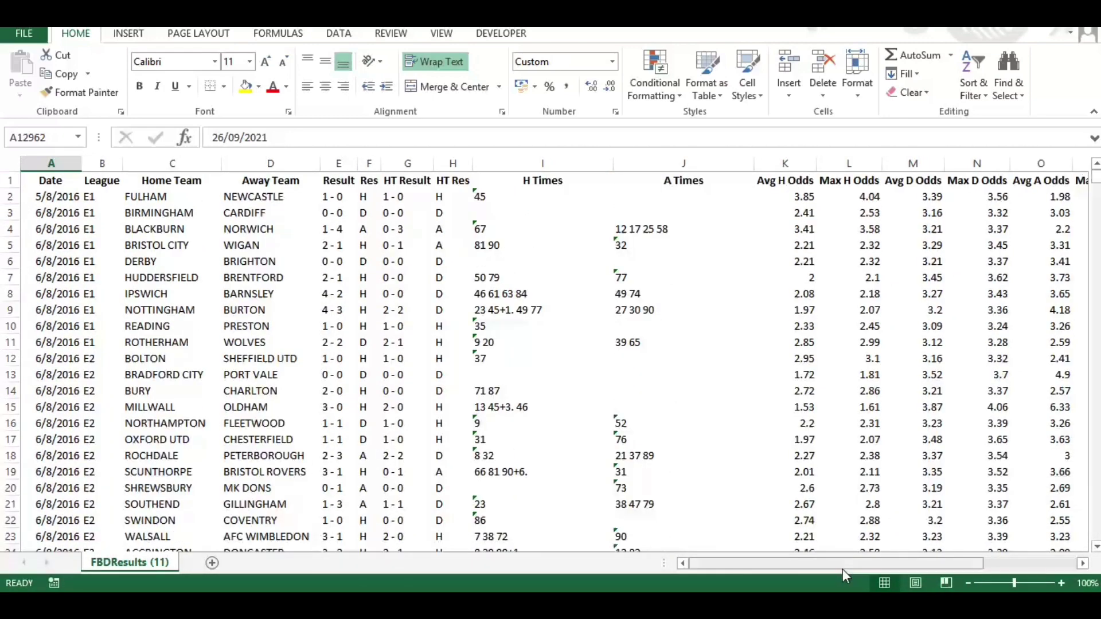
drag(838, 566, 944, 566)
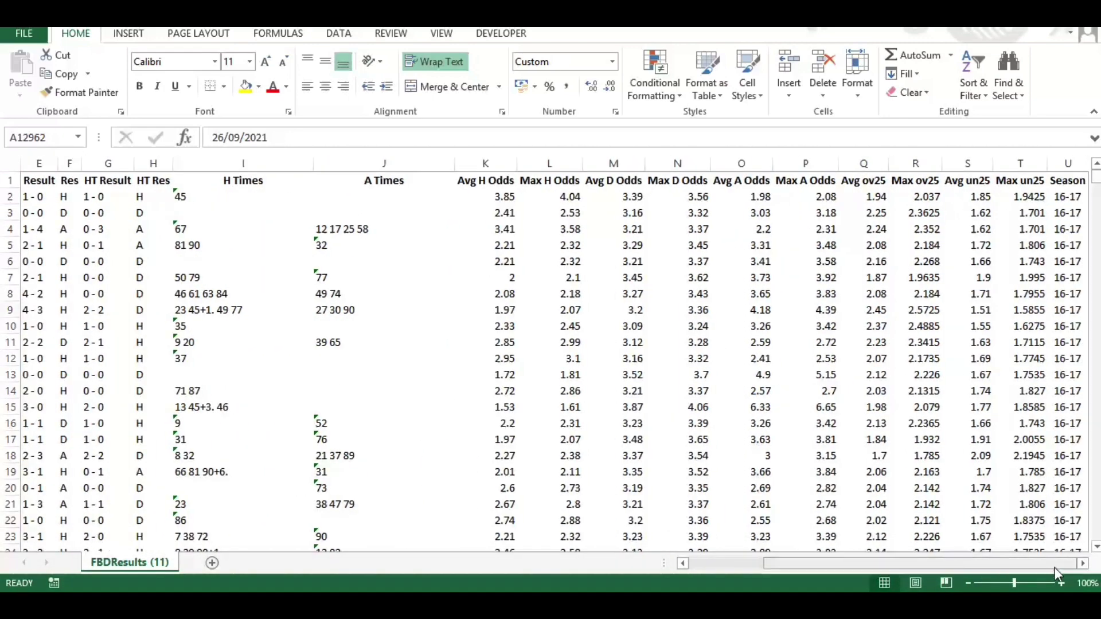
- Enter the headings 'Home Prof' in V1 and 'Away Prof' in W1
click(1083, 563)
click(1083, 563)
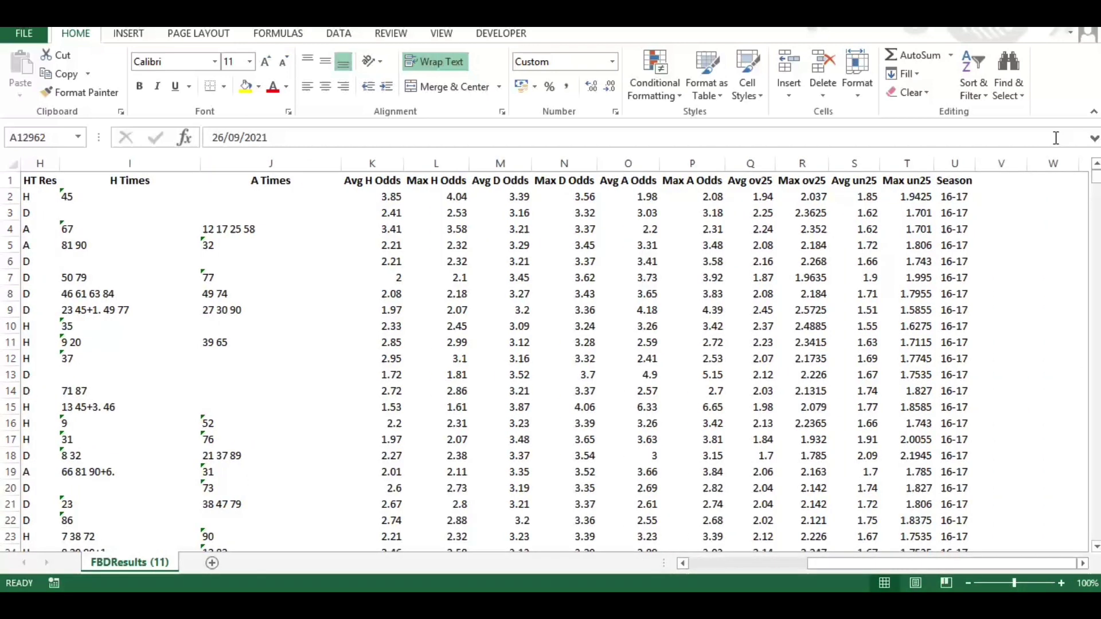
click(983, 180)
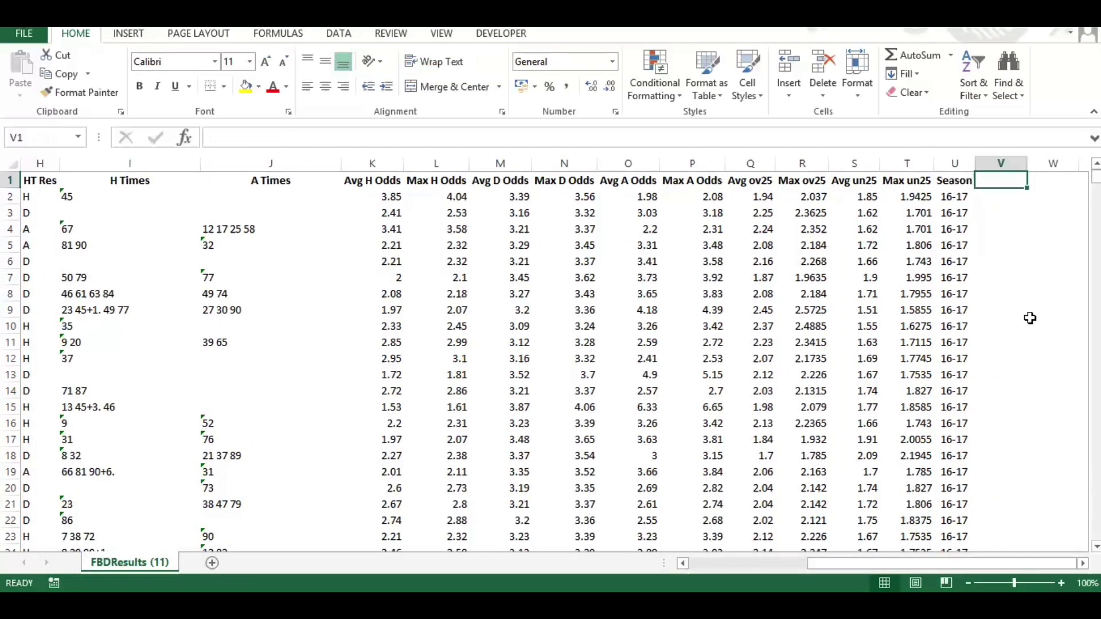
text(Ho)
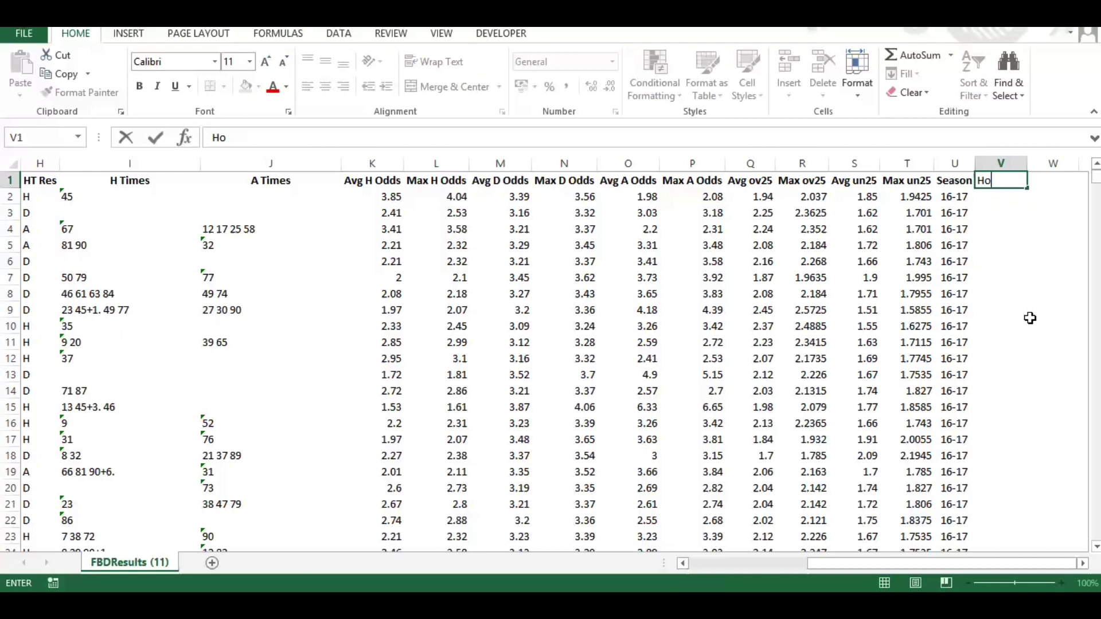
text(me Prof)
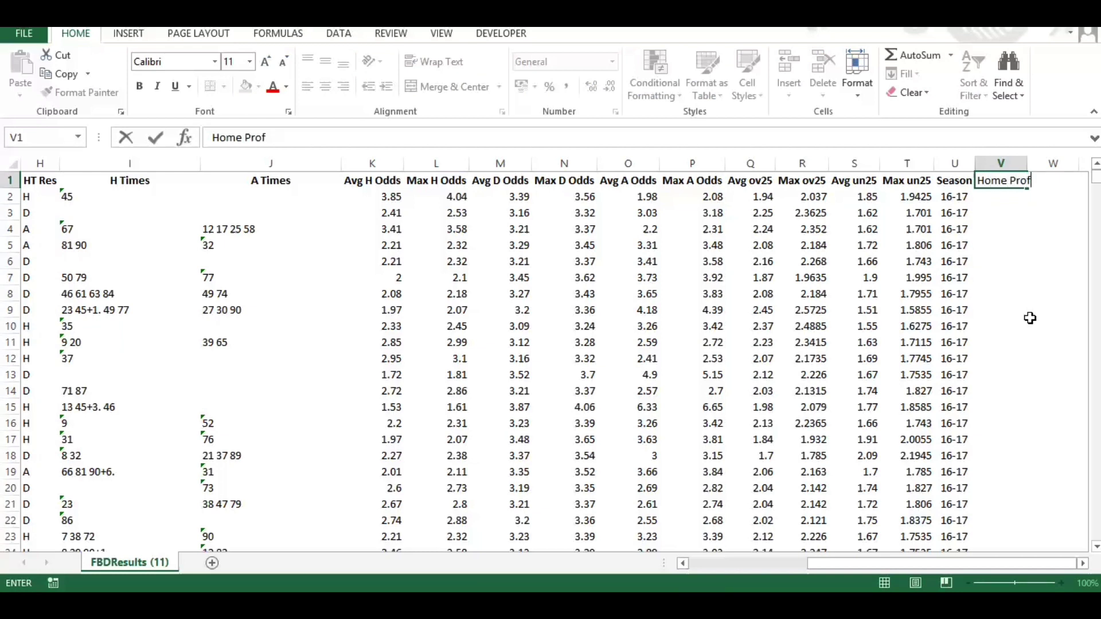
key(Tab)
text(Away)
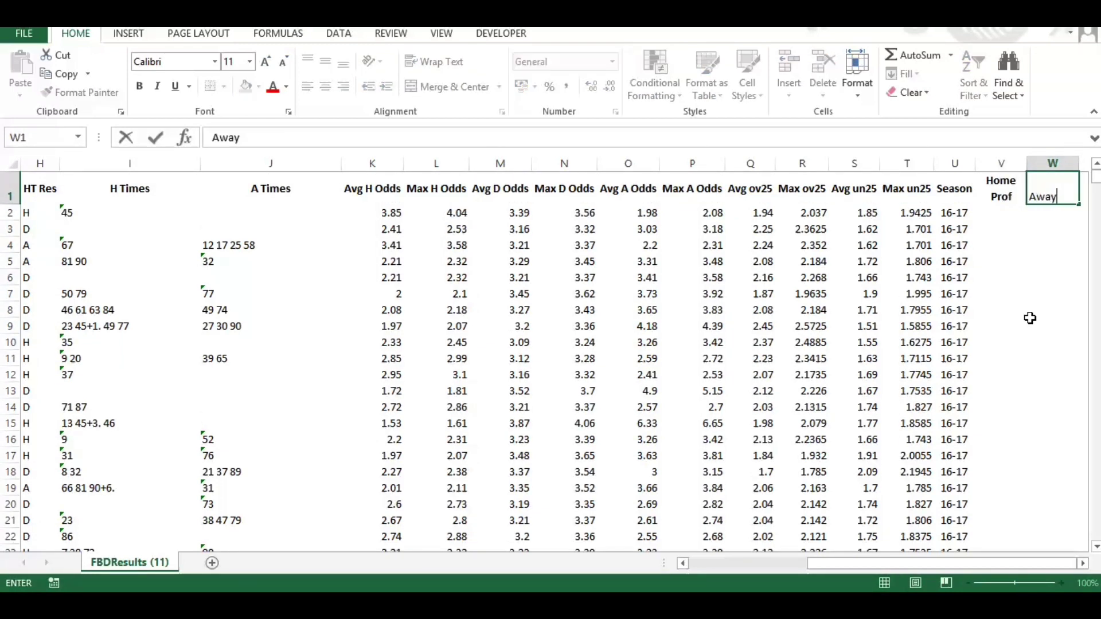
text( Prof)
key(Return)
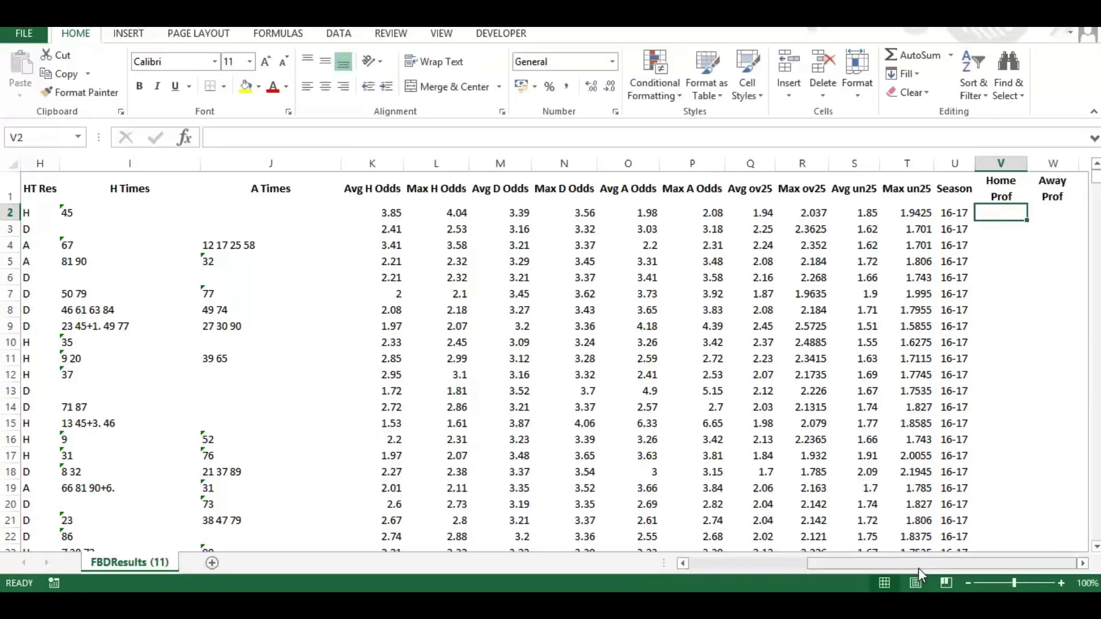
drag(814, 564, 696, 567)
- Insert =IF(F2="H",(K2-1)*10,-10) into V2 with the IF function, giving 28.5
click(185, 137)
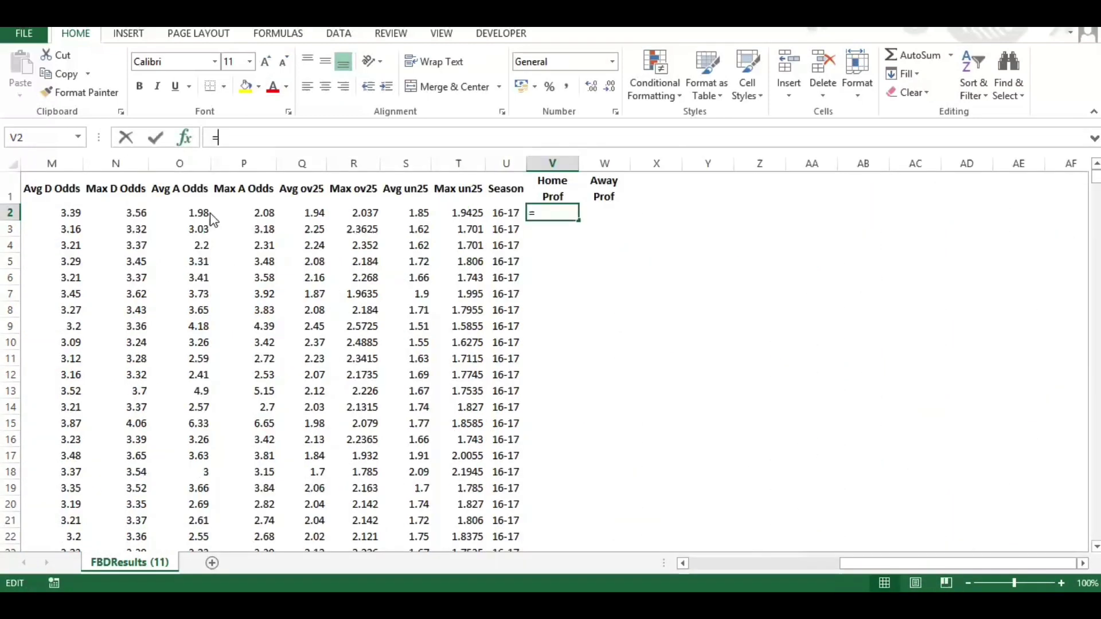
click(630, 495)
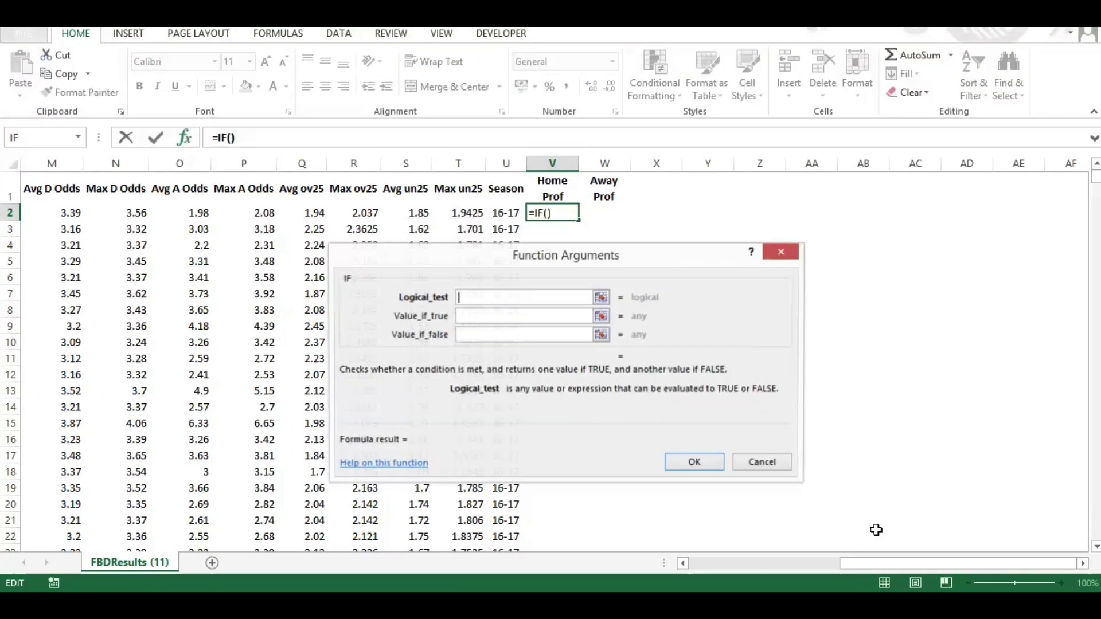
drag(834, 564, 834, 565)
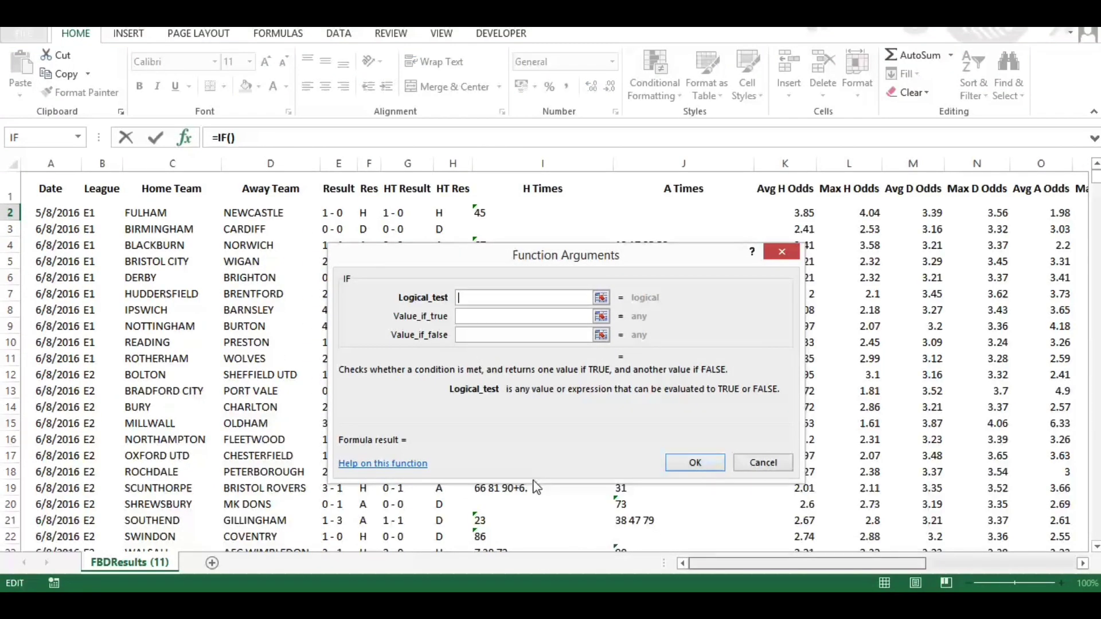
click(370, 214)
text(="H")
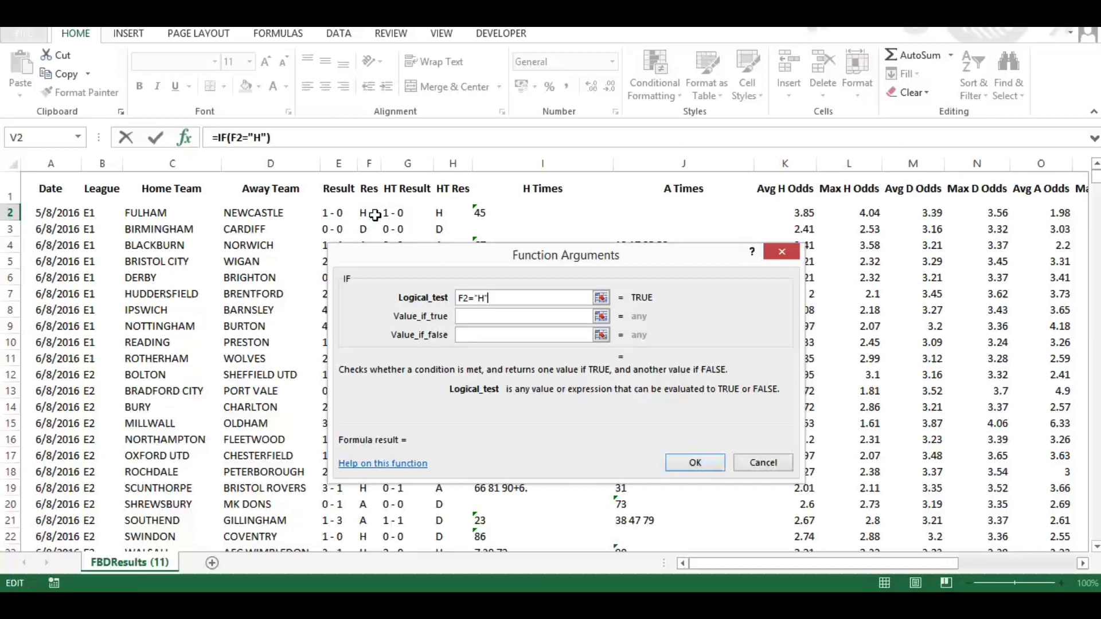
key(Tab)
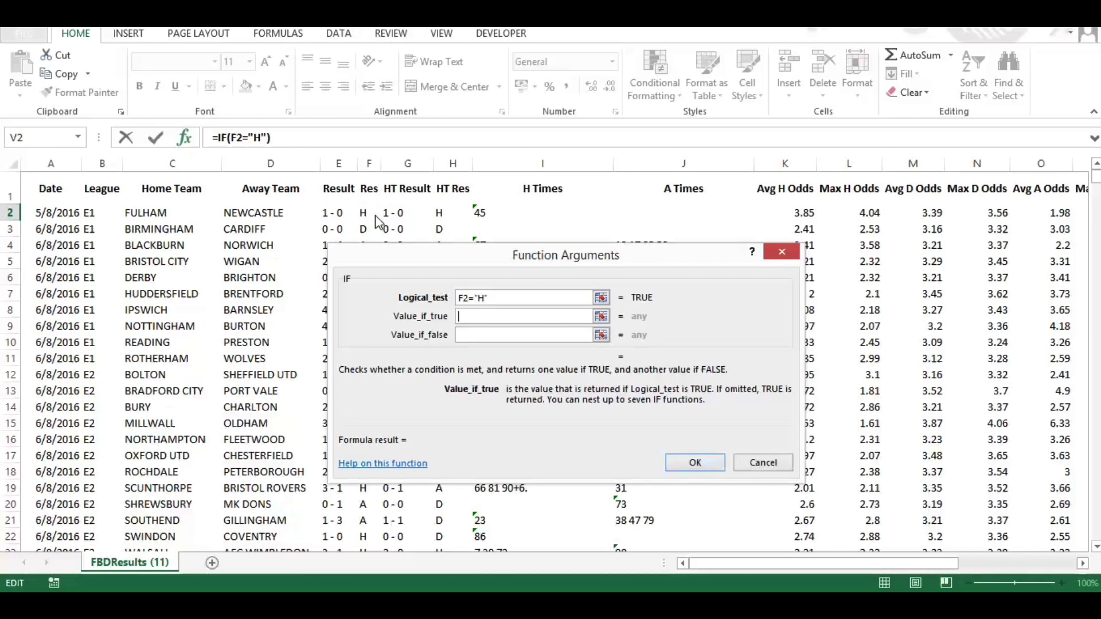
text(()
click(802, 212)
text(-1)*10)
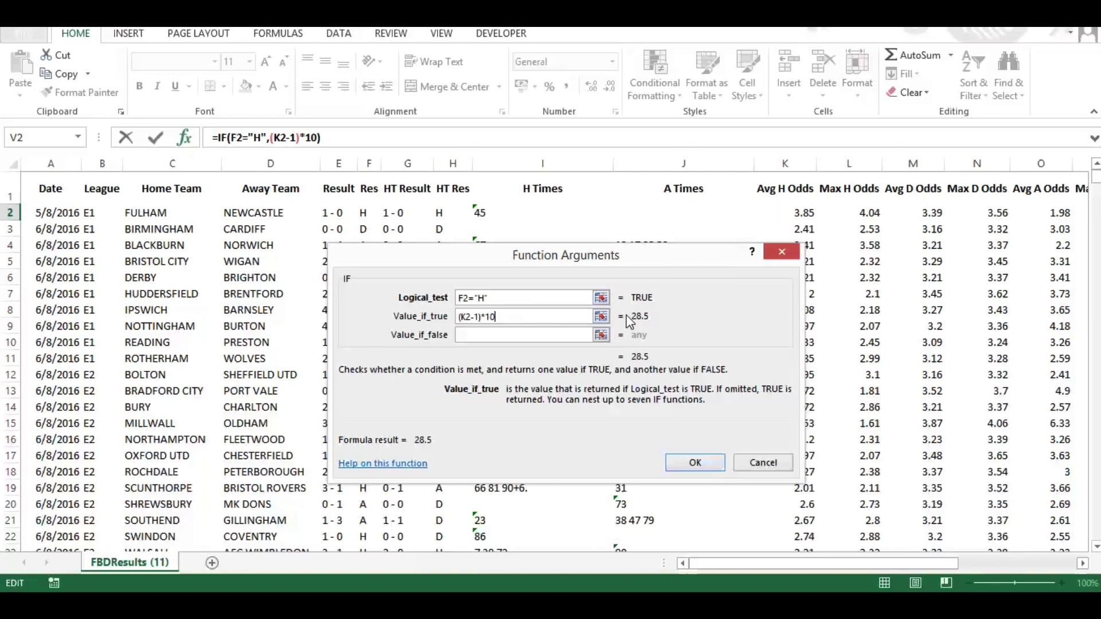
click(527, 334)
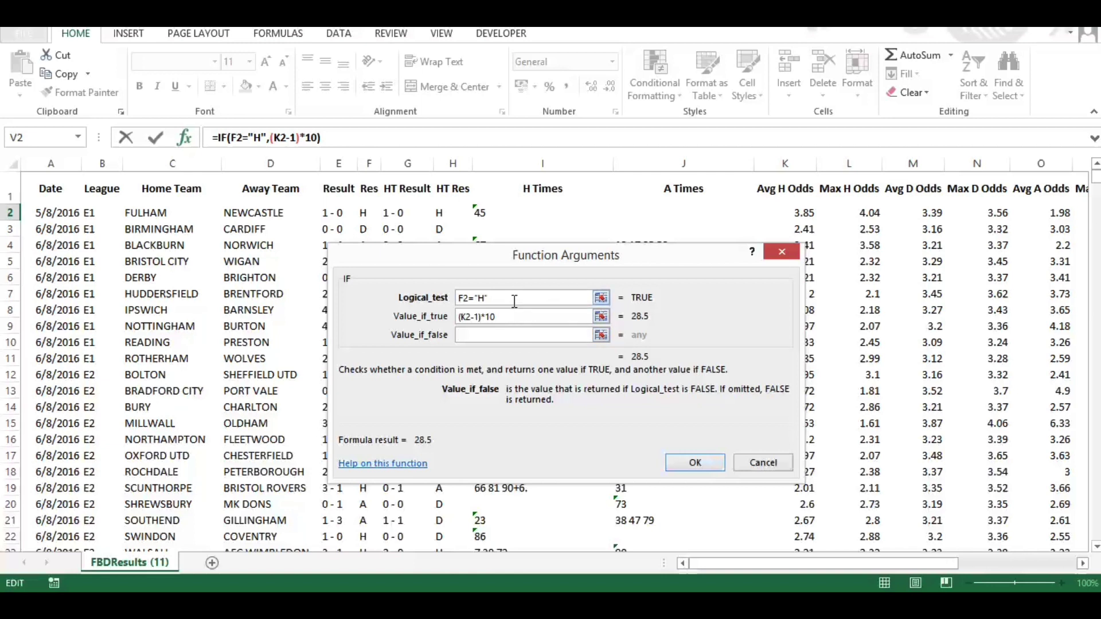
text(-10)
click(681, 459)
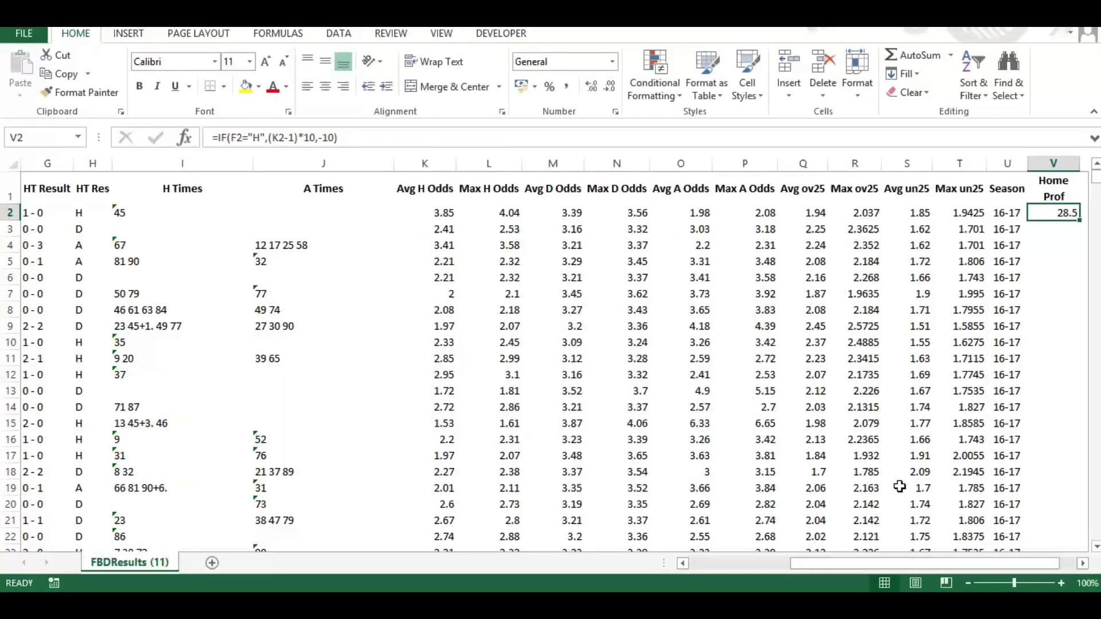
- Copy the Home Prof formula from V2 into W2
drag(917, 563, 934, 563)
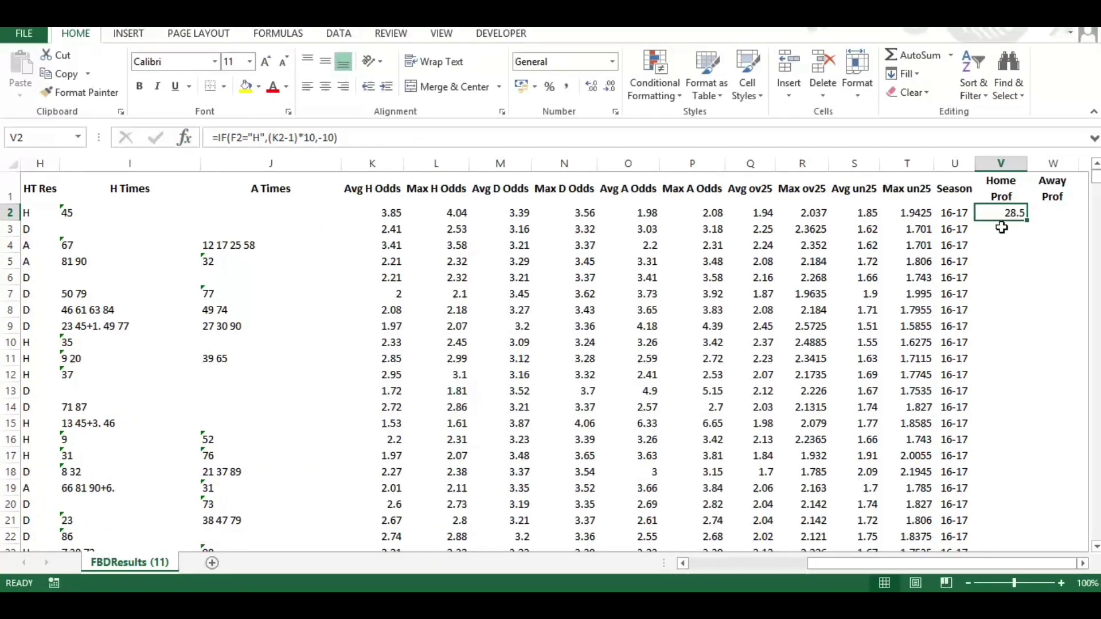
drag(378, 137, 79, 140)
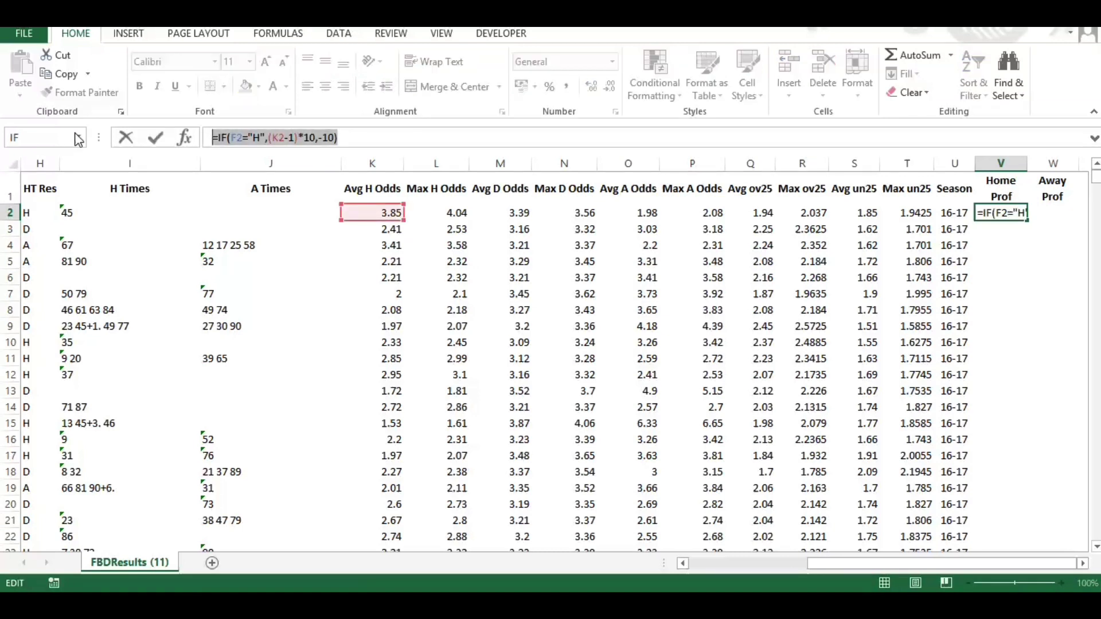
key(ctrl+c)
key(Return)
click(1048, 210)
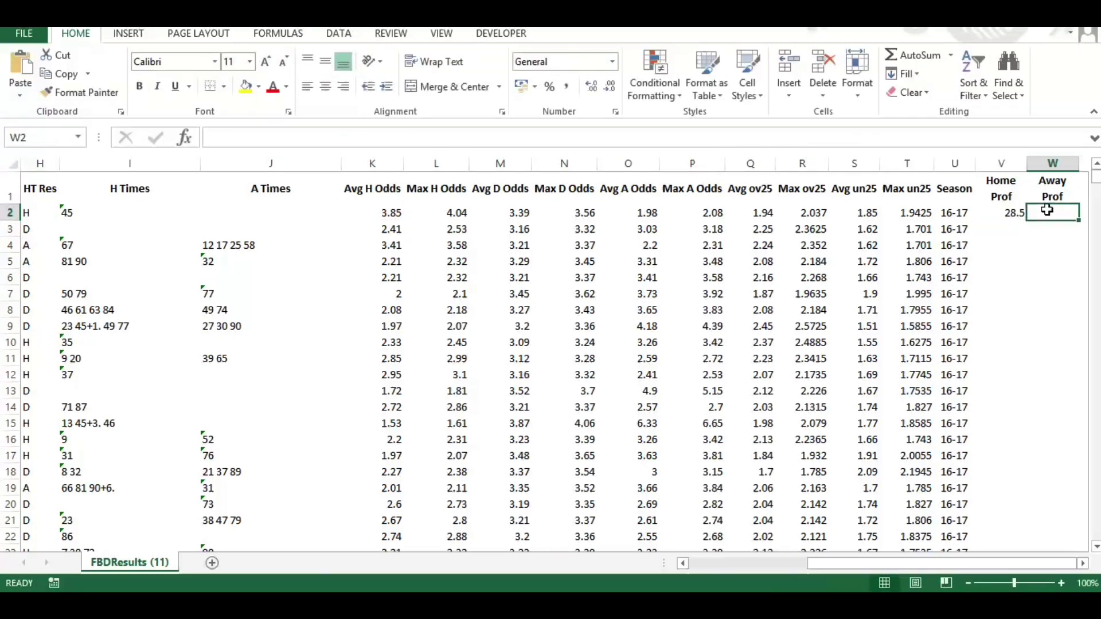
click(480, 138)
key(ctrl+v)
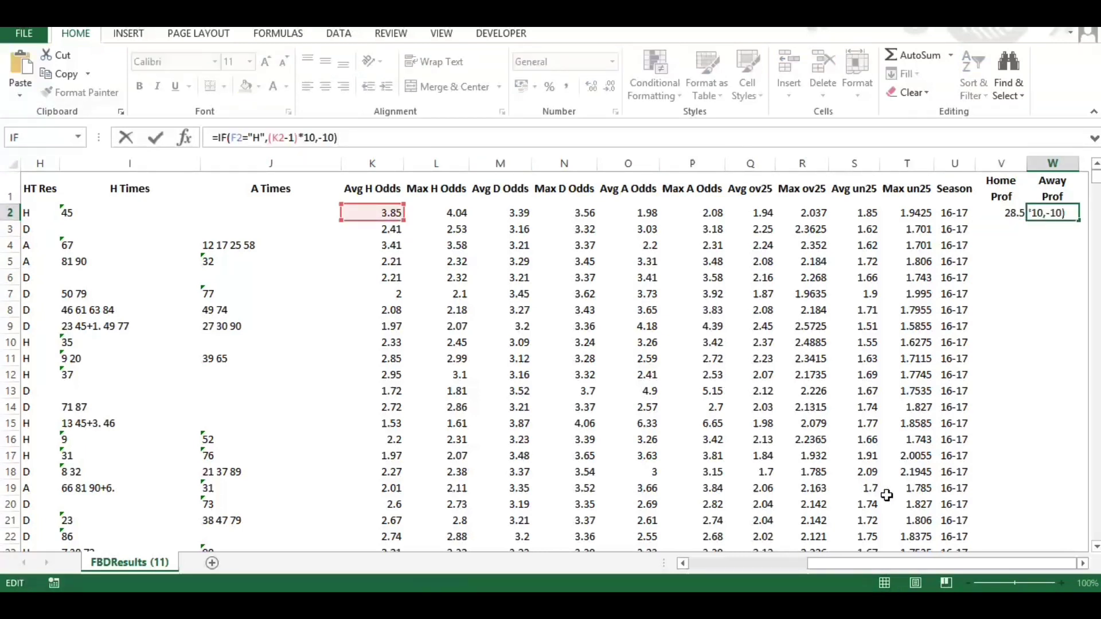
- Edit W2's formula to =IF(F2="A",(O2-1)*10,-10), returning -10
drag(888, 562, 768, 563)
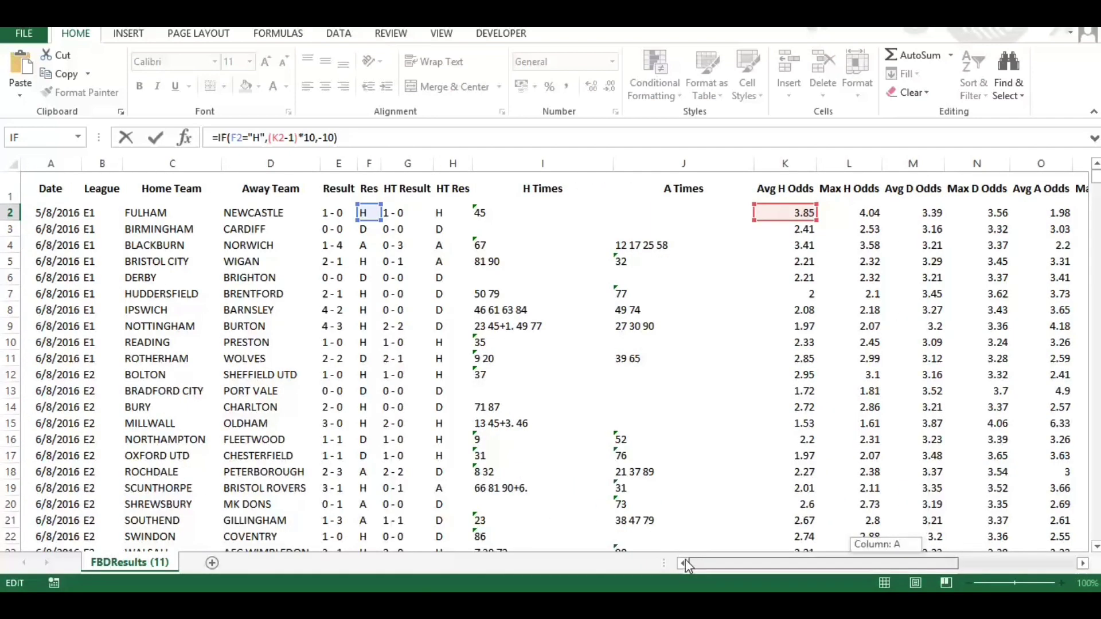
click(258, 140)
key(BackSpace)
text(A)
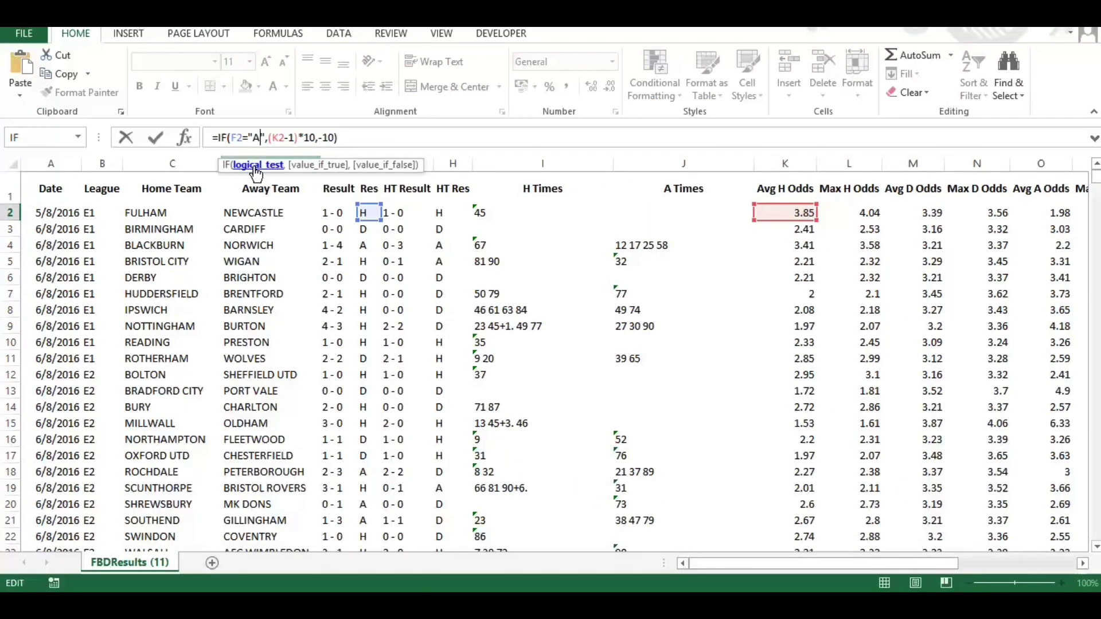
click(290, 138)
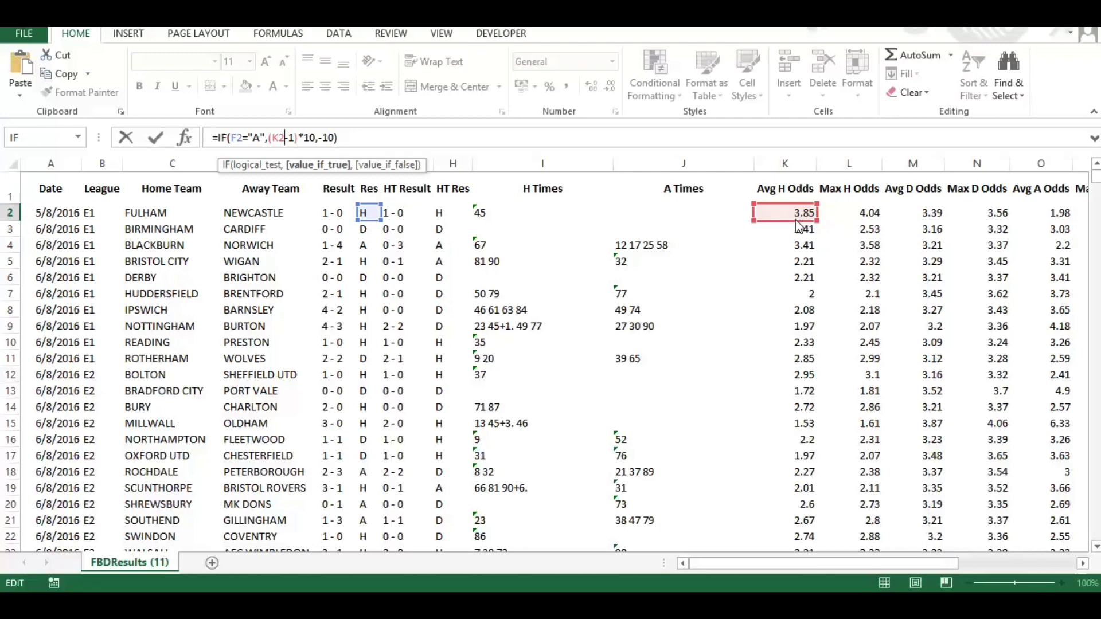
drag(803, 222, 1026, 222)
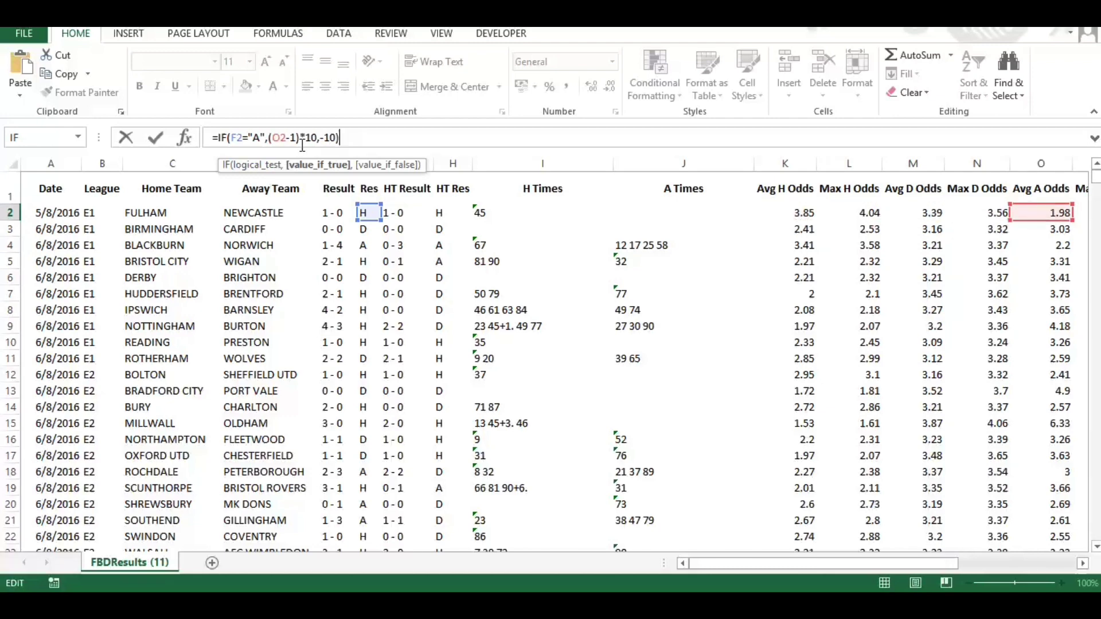
key(Return)
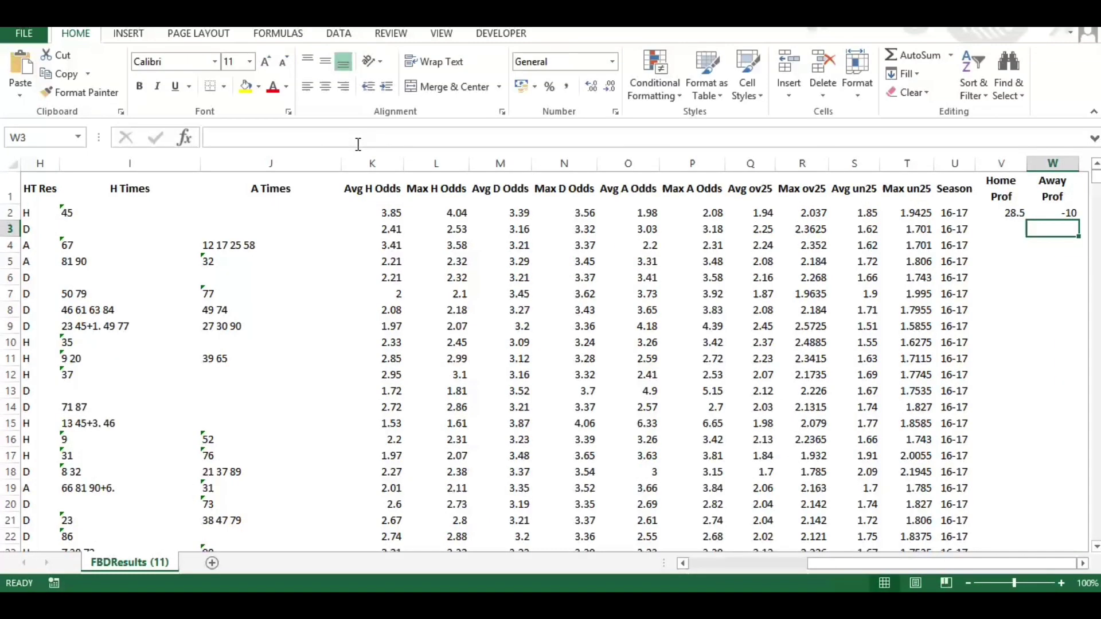
click(1012, 216)
- Format V2:W2 as £ currency with red negatives and fill both formulas down all rows
drag(1013, 216, 1053, 213)
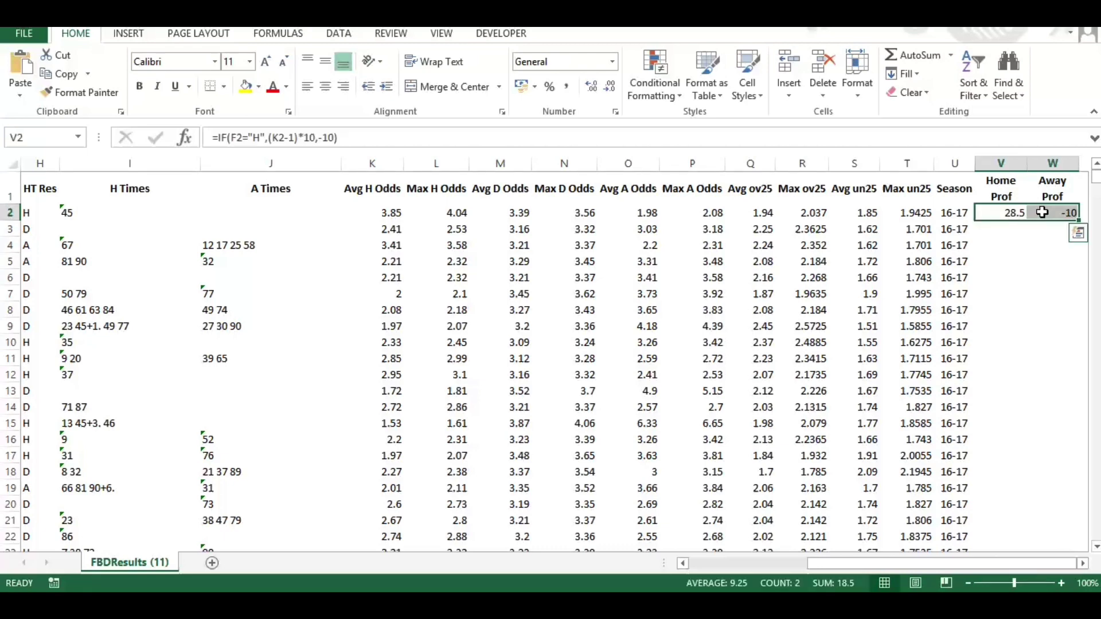
right_click(1054, 213)
click(1009, 462)
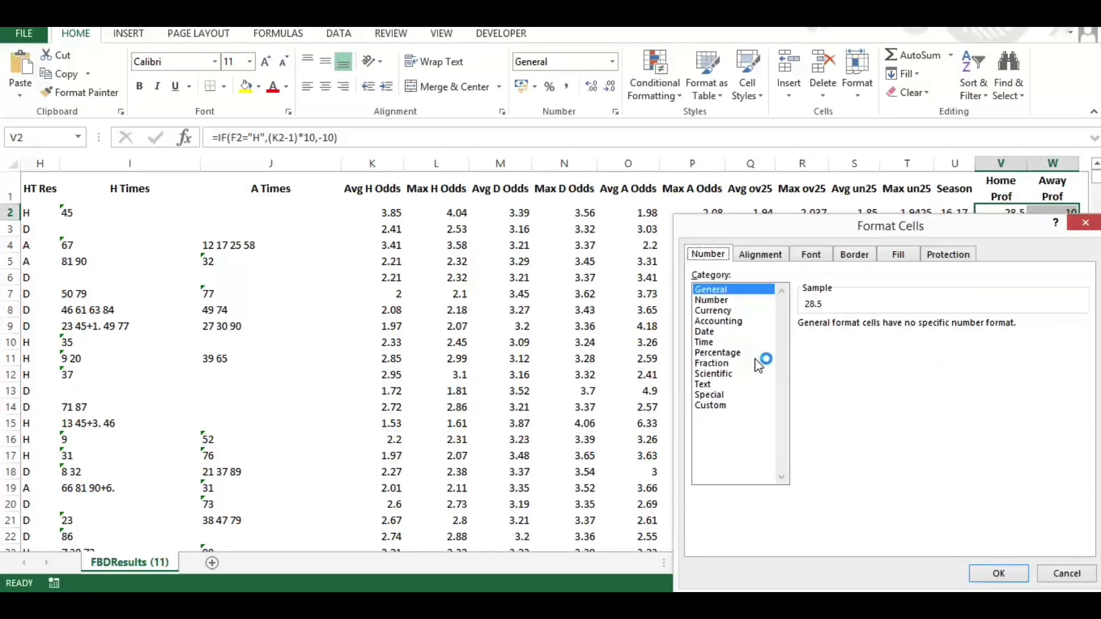
click(742, 310)
double_click(835, 407)
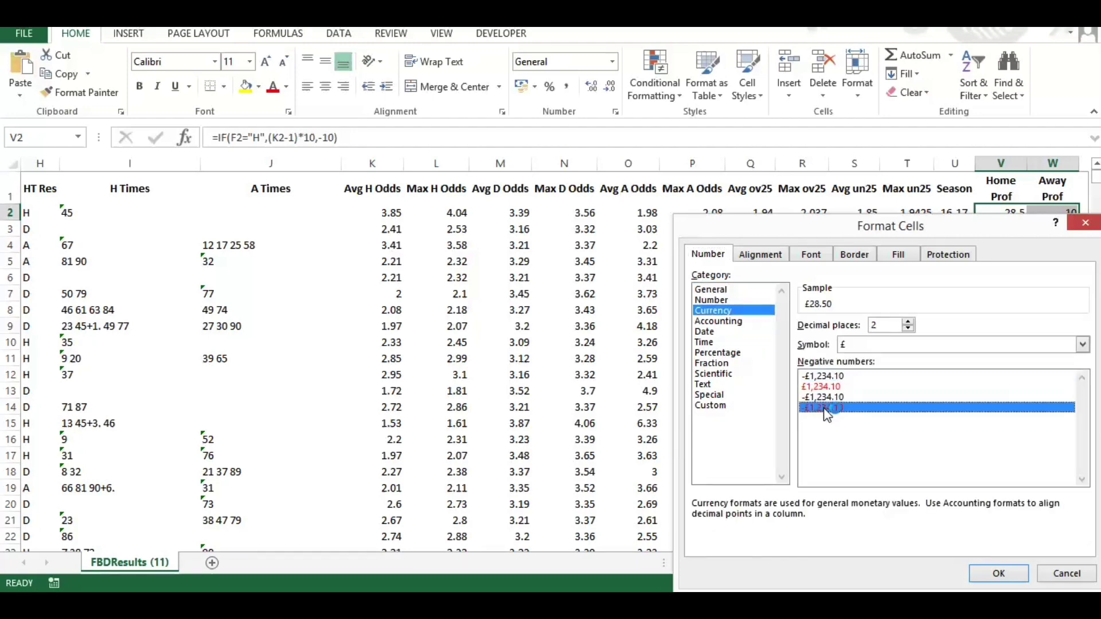
double_click(1077, 220)
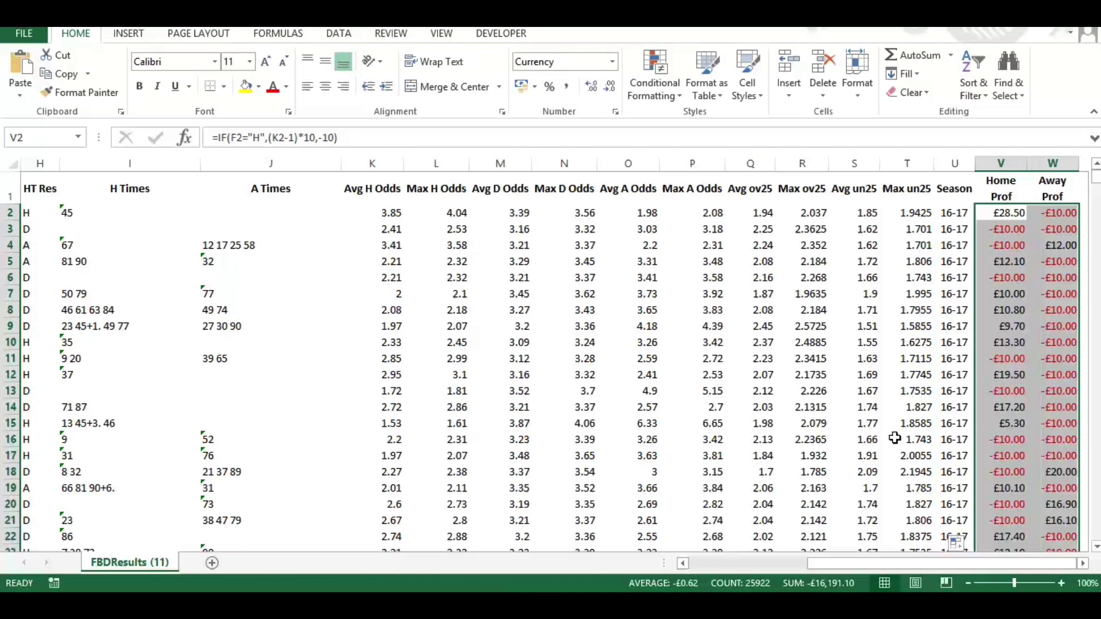
- Insert a PivotTable on a new sheet using 'FBDResults (11)'!$G:$W as the source
click(212, 563)
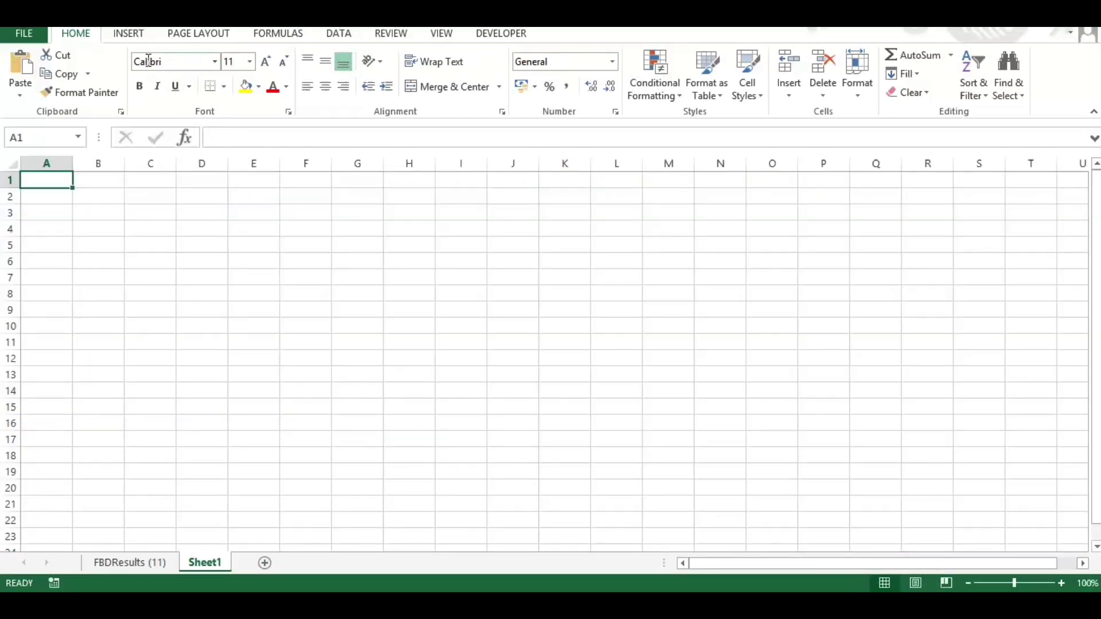
click(133, 35)
click(28, 68)
click(133, 562)
drag(1052, 163, 3, 161)
click(618, 475)
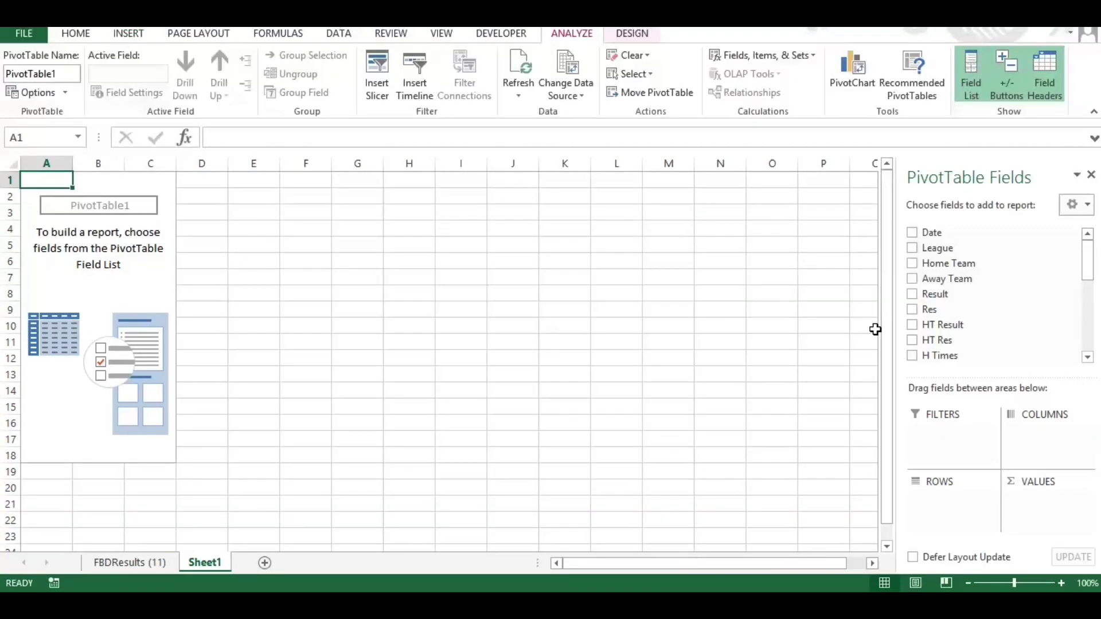
- Add Home Team and Season as pivot rows and Home Prof as values
drag(943, 263, 949, 505)
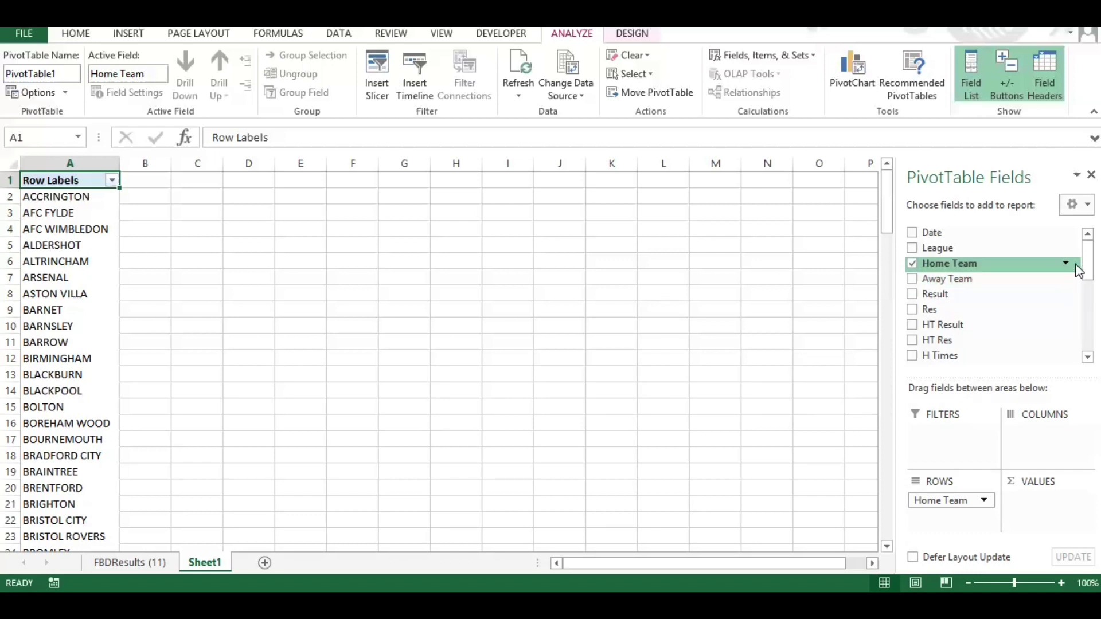
drag(1086, 264, 1088, 338)
drag(946, 308, 1053, 503)
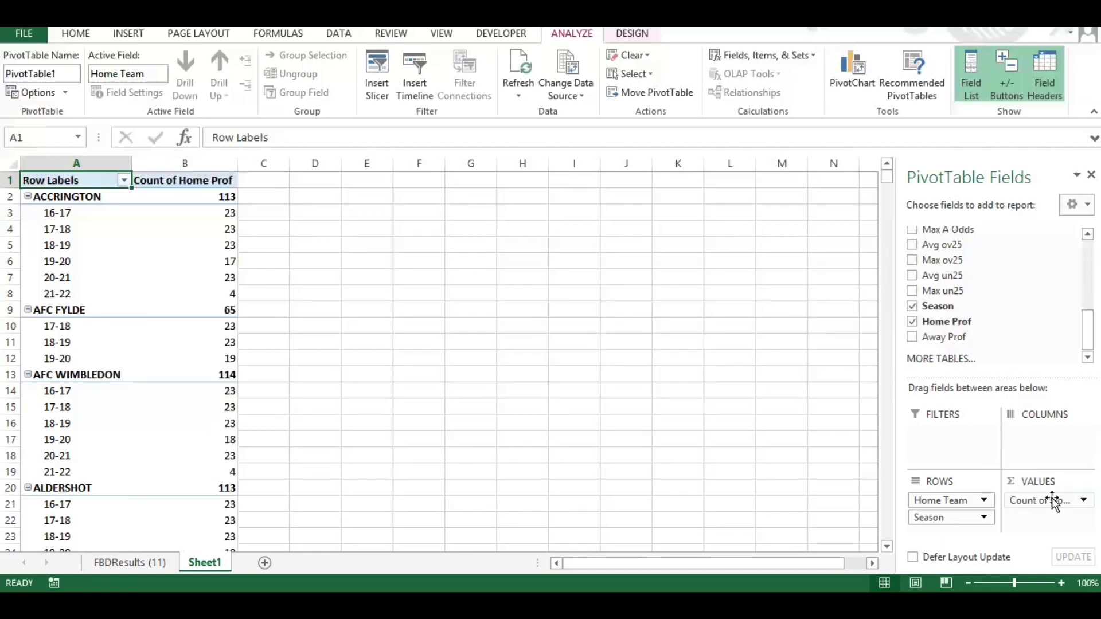
- Summarise the Home Prof value field as Sum
click(1082, 500)
click(992, 482)
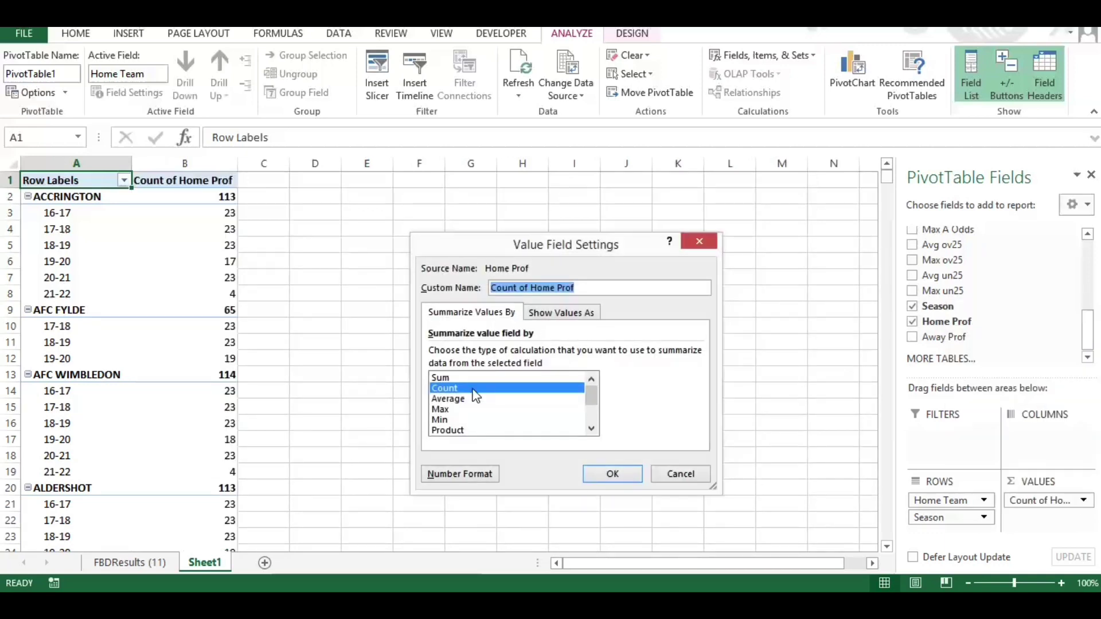
double_click(459, 377)
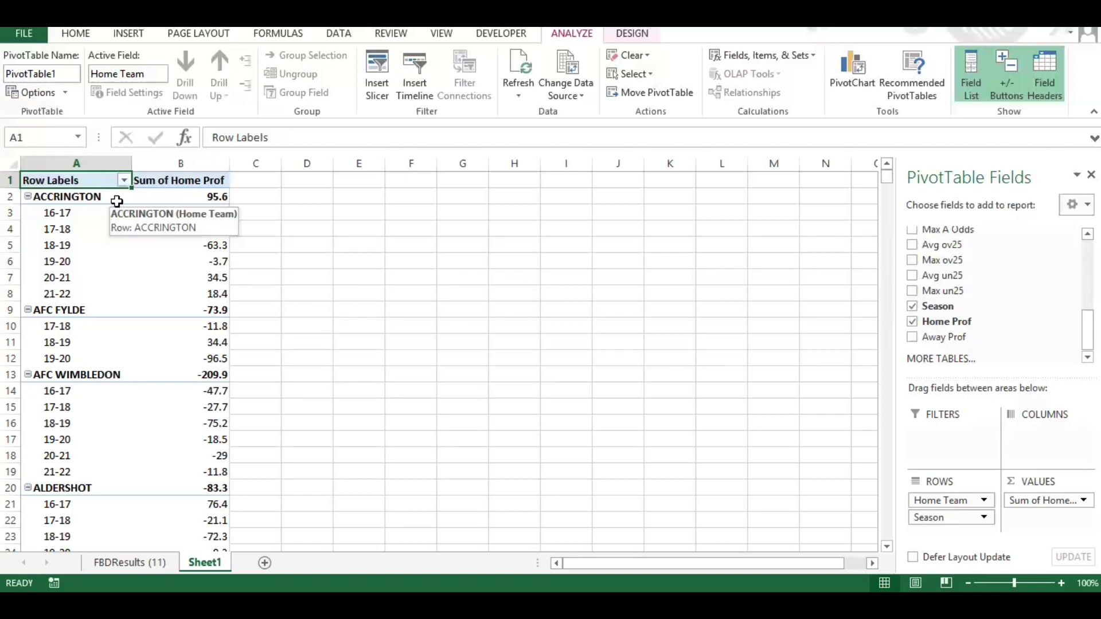
- Sort the team rows descending by Sum of Home Prof
click(124, 180)
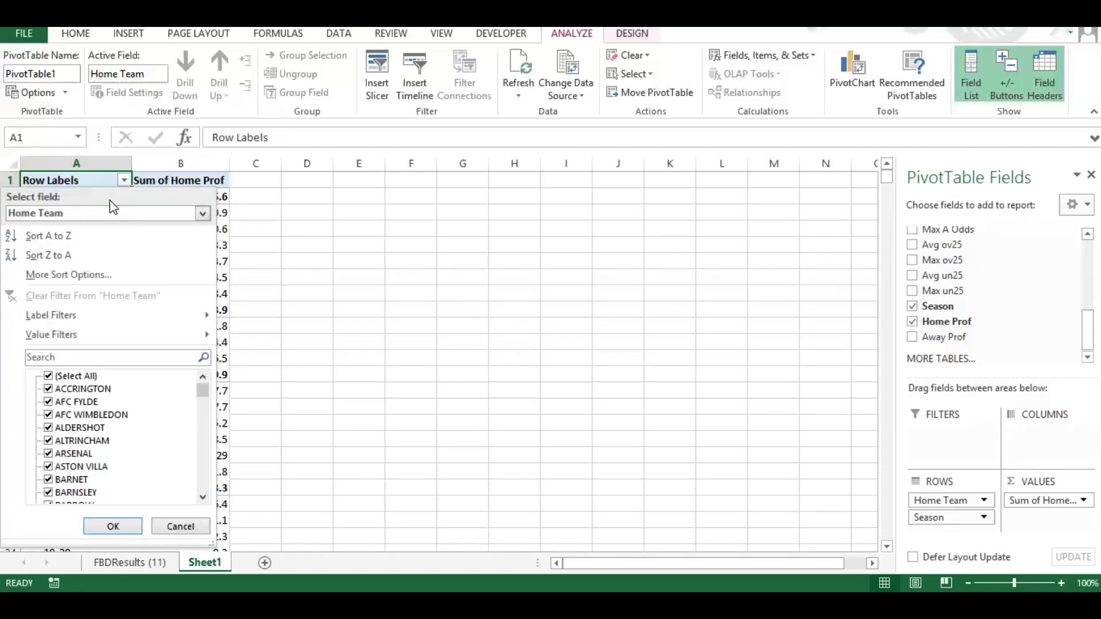
click(111, 274)
click(504, 341)
click(519, 360)
click(530, 384)
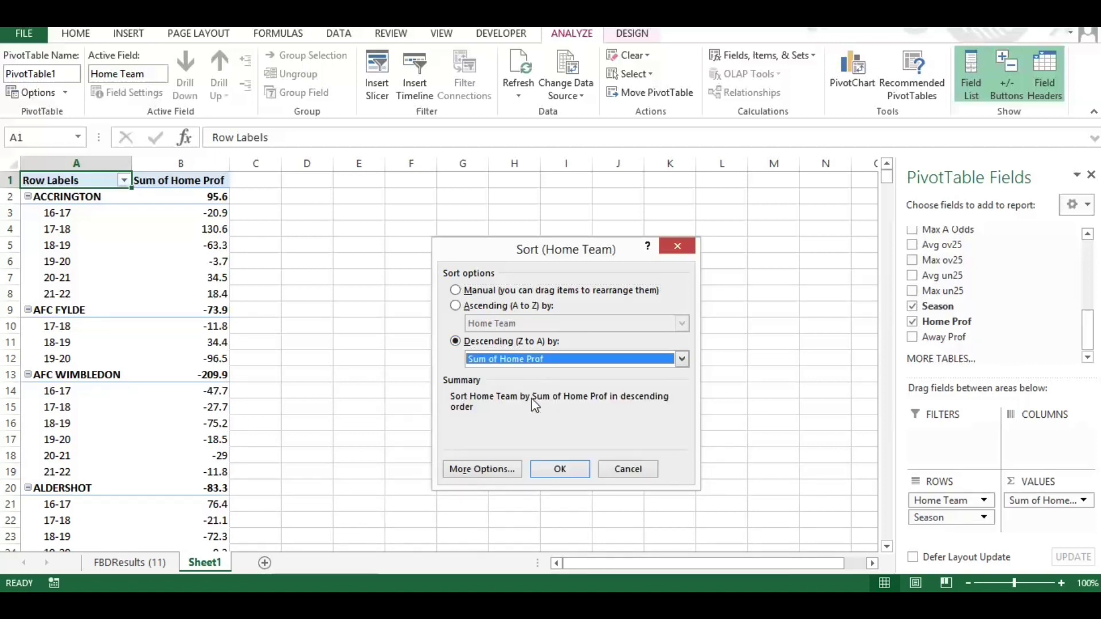
click(559, 467)
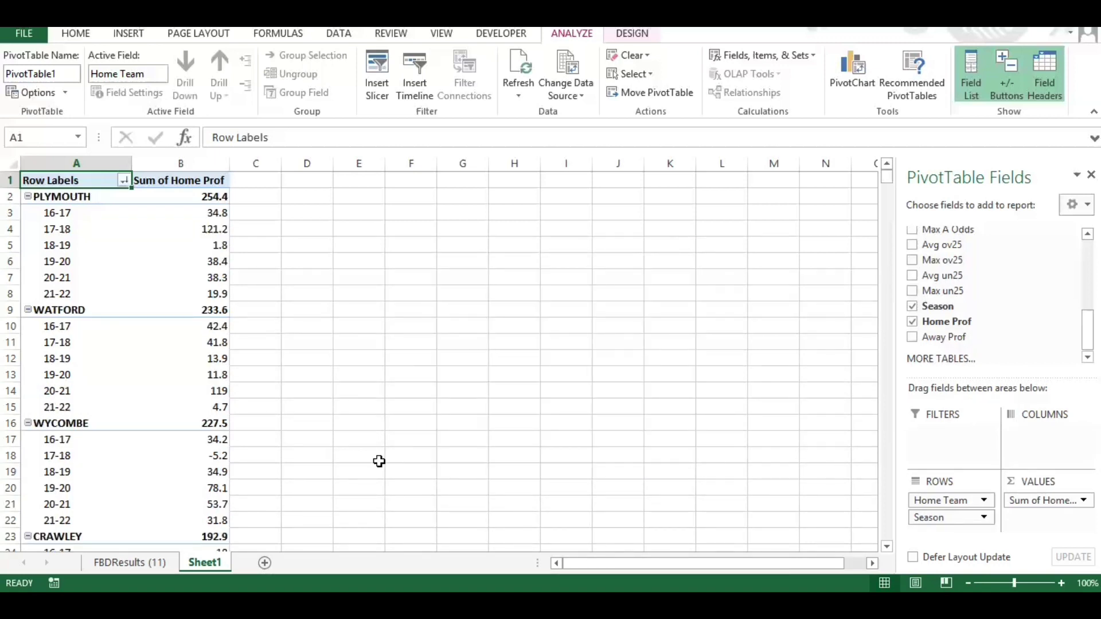
- Format Sum of Home Prof as £ currency with red negatives
click(203, 181)
right_click(202, 181)
click(279, 229)
click(96, 125)
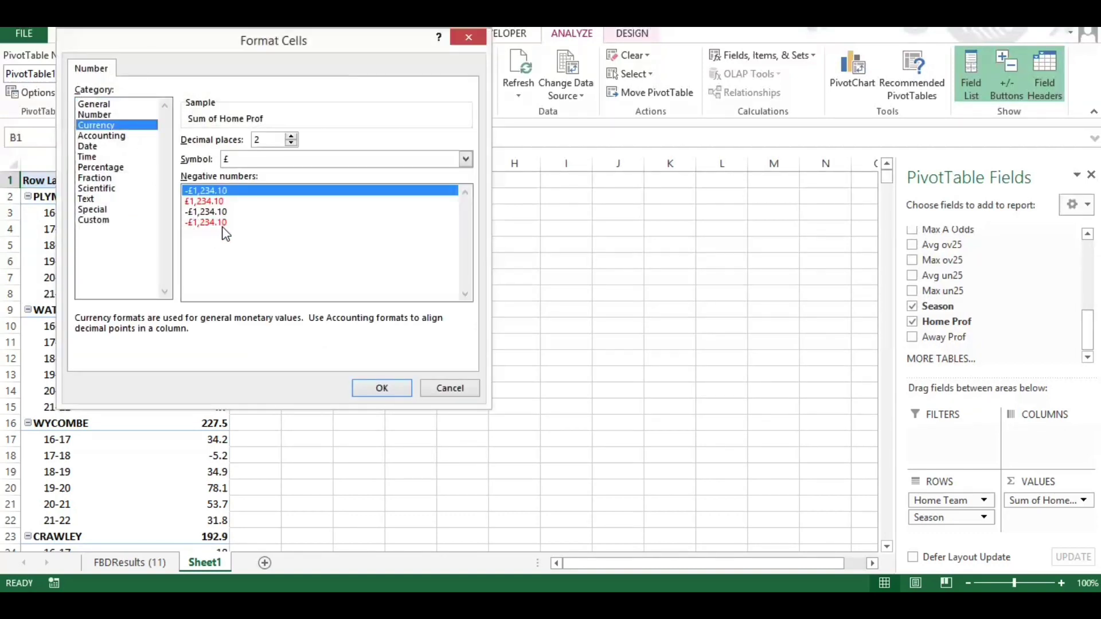
click(197, 225)
key(Return)
click(303, 246)
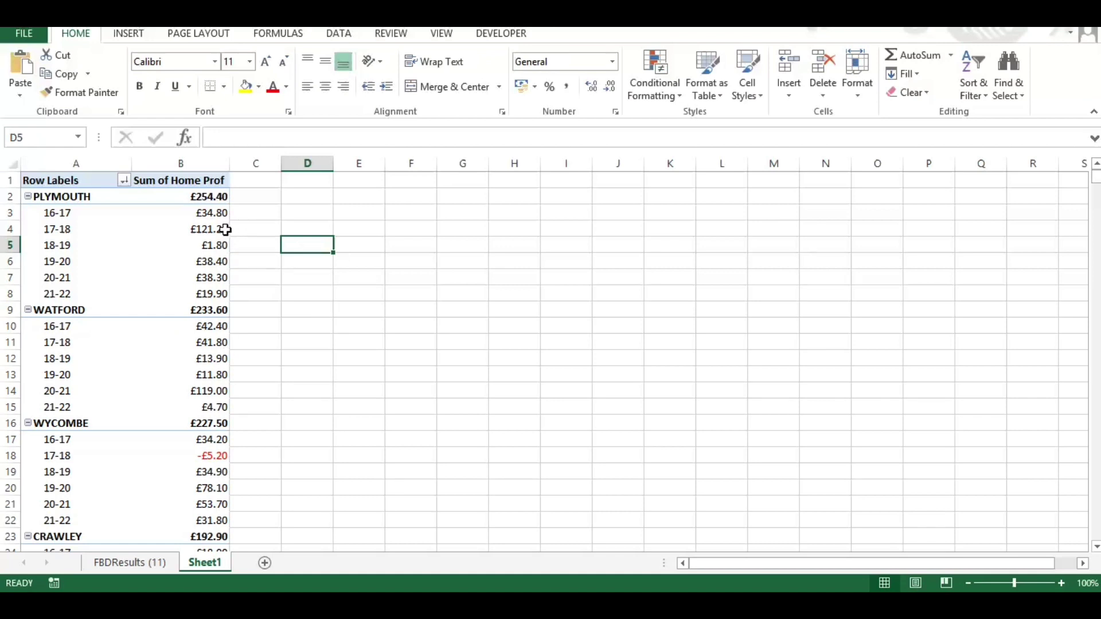
mouse_move(227, 215)
mouse_move(218, 292)
mouse_move(201, 248)
mouse_move(216, 382)
mouse_move(228, 313)
scroll(300, 328, down, 1)
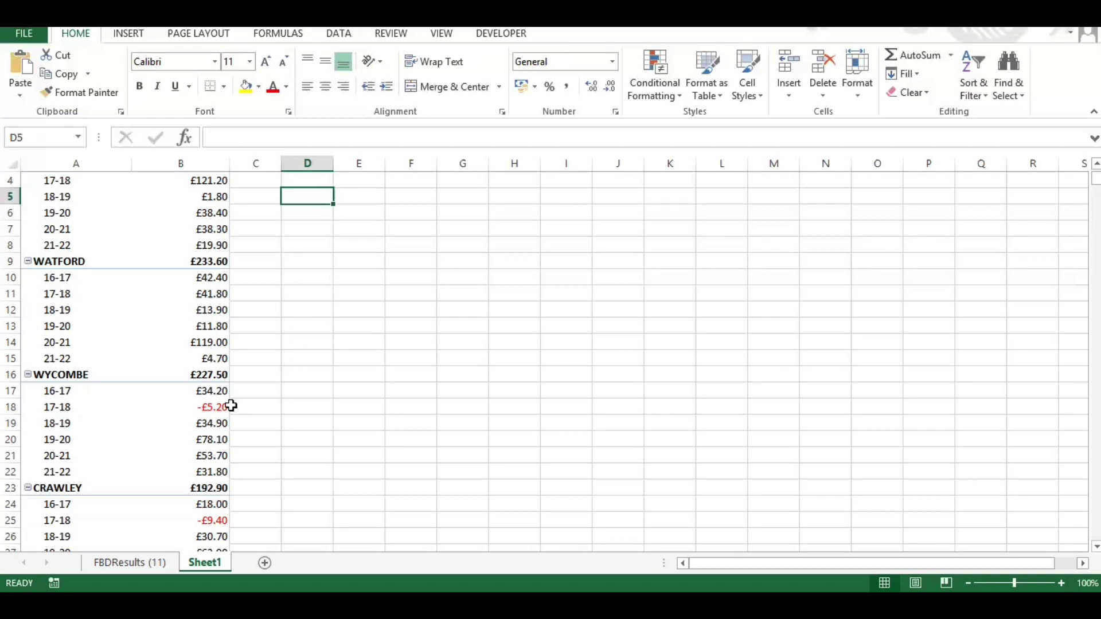
scroll(231, 405, down, 5)
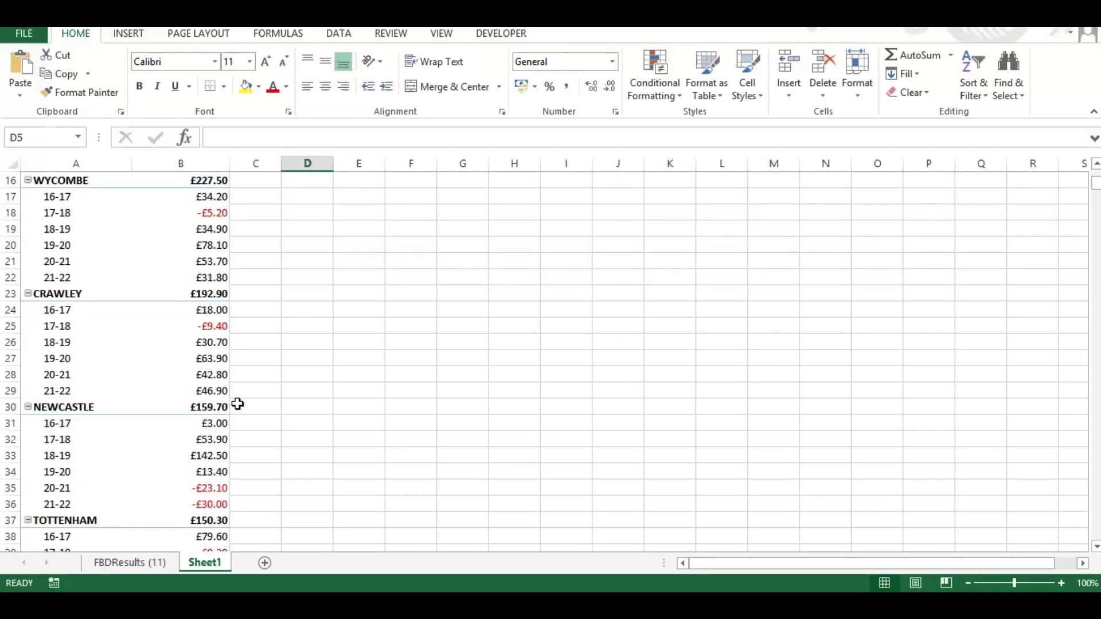
scroll(238, 403, down, 2)
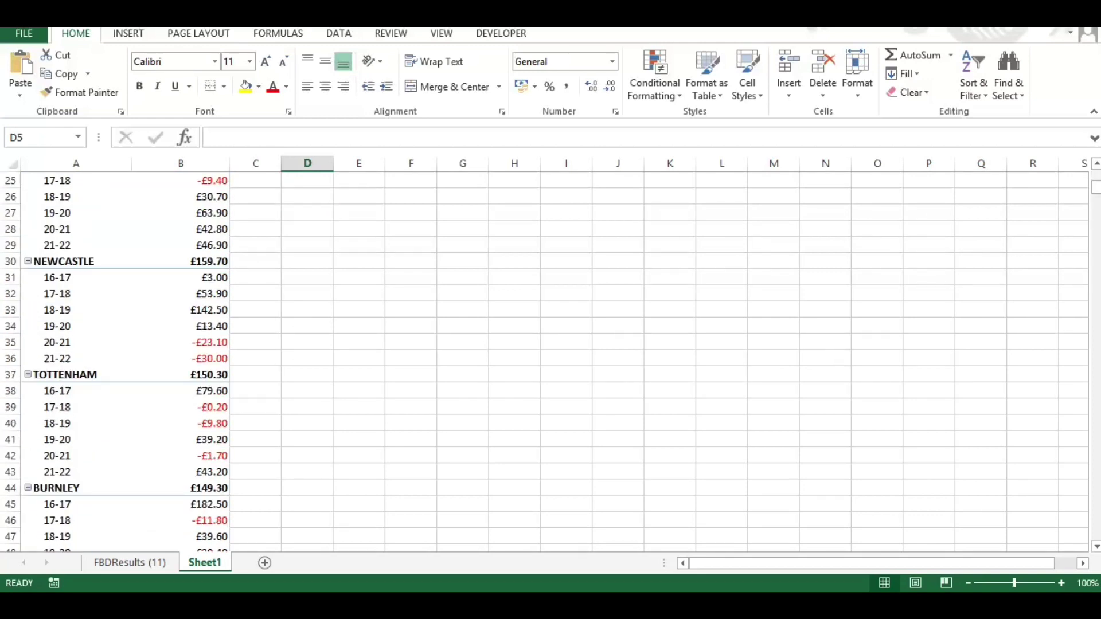
drag(1096, 188, 1078, 546)
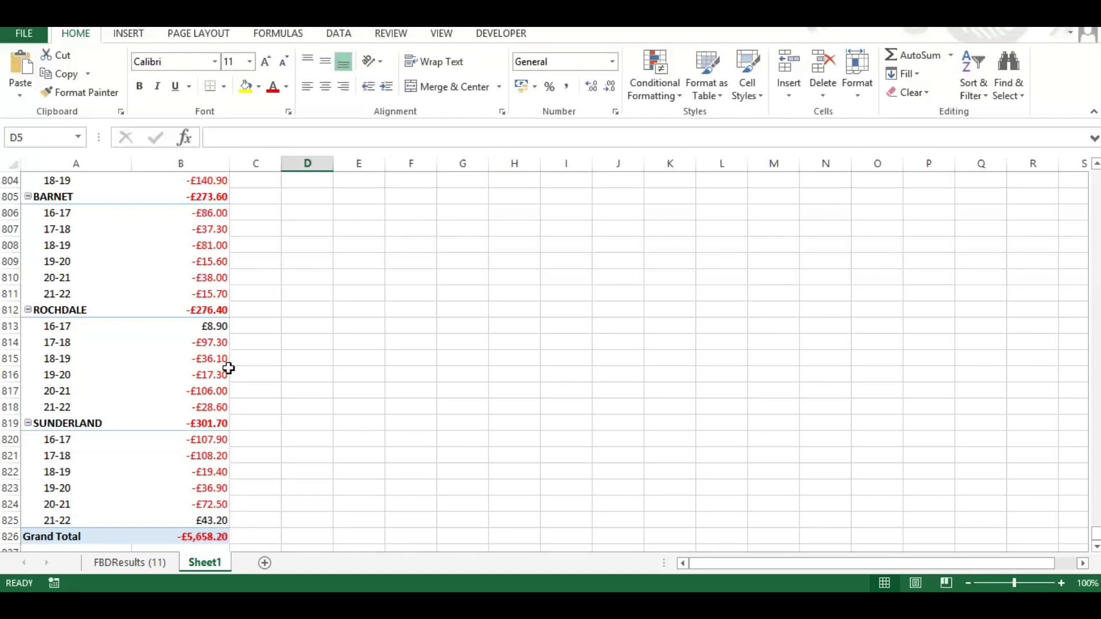
scroll(228, 367, up, 1)
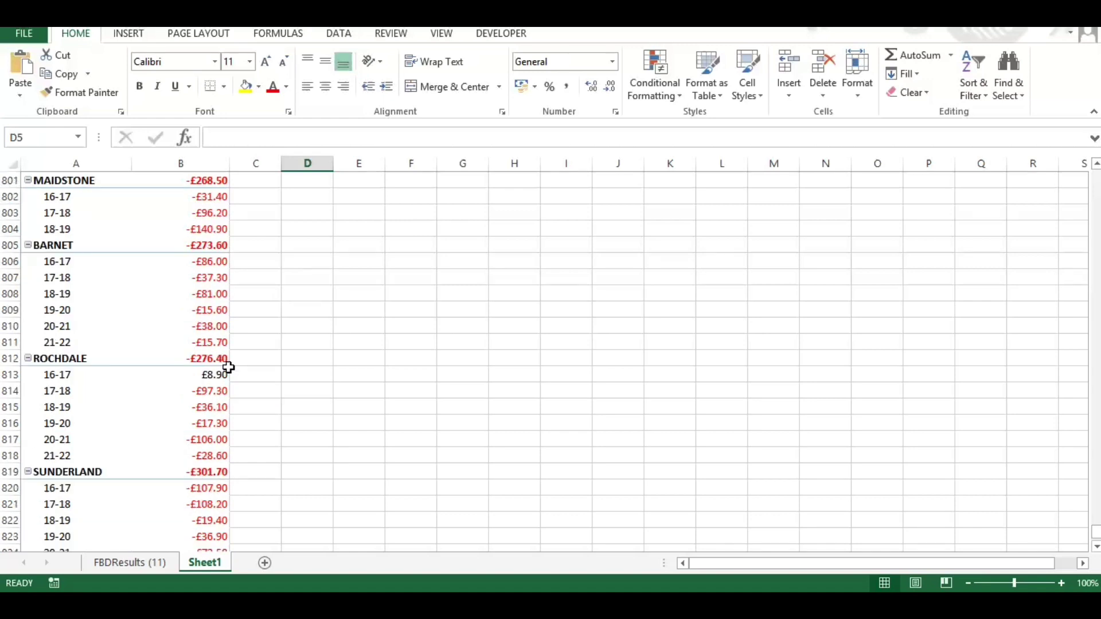
scroll(228, 367, up, 1)
scroll(228, 368, up, 3)
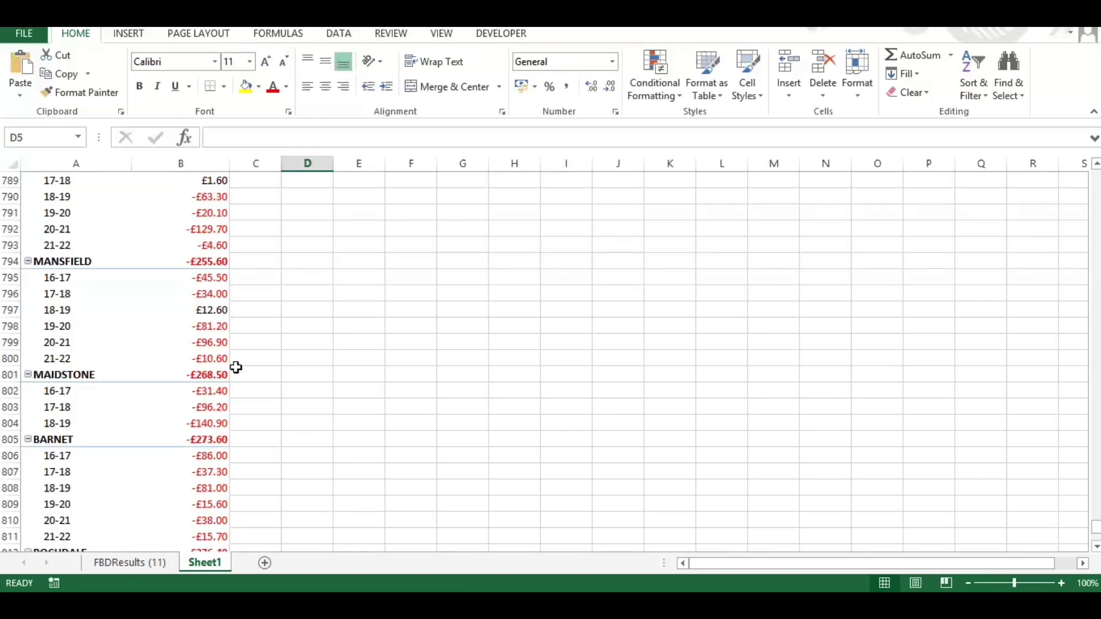
scroll(236, 367, up, 4)
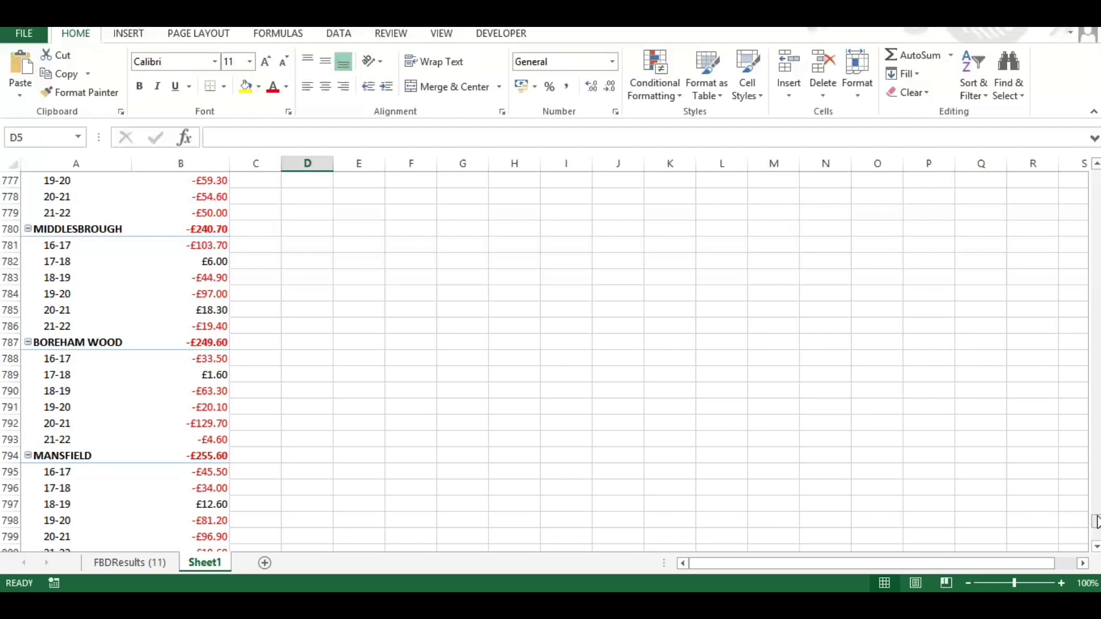
drag(1095, 521, 1091, 164)
click(325, 178)
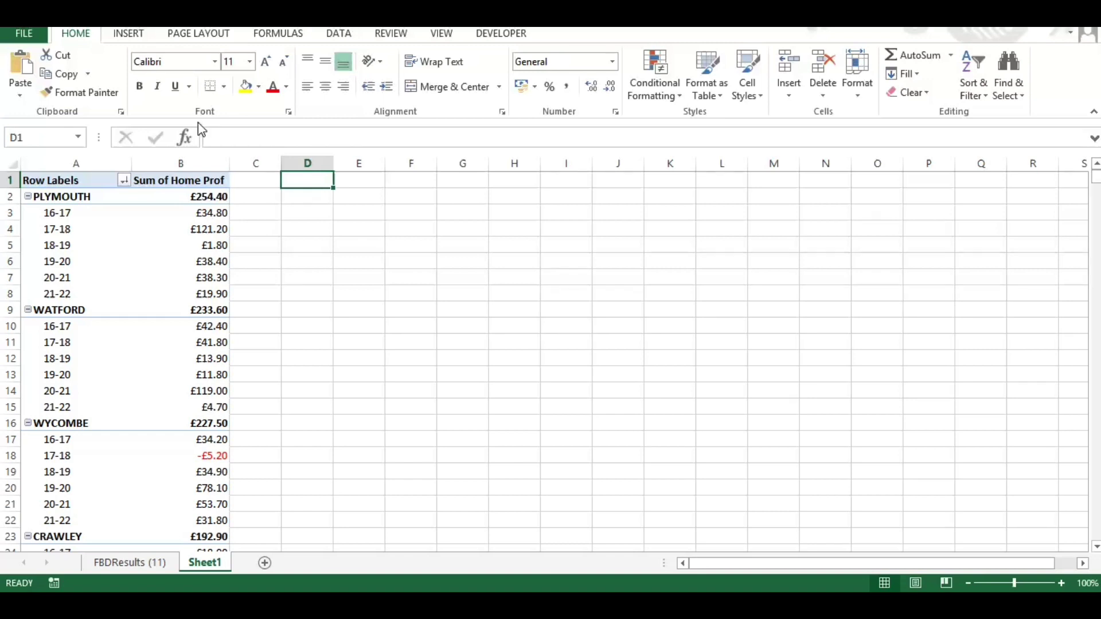
- Insert a second PivotTable at D1 from the FBDResults (11) data
click(129, 35)
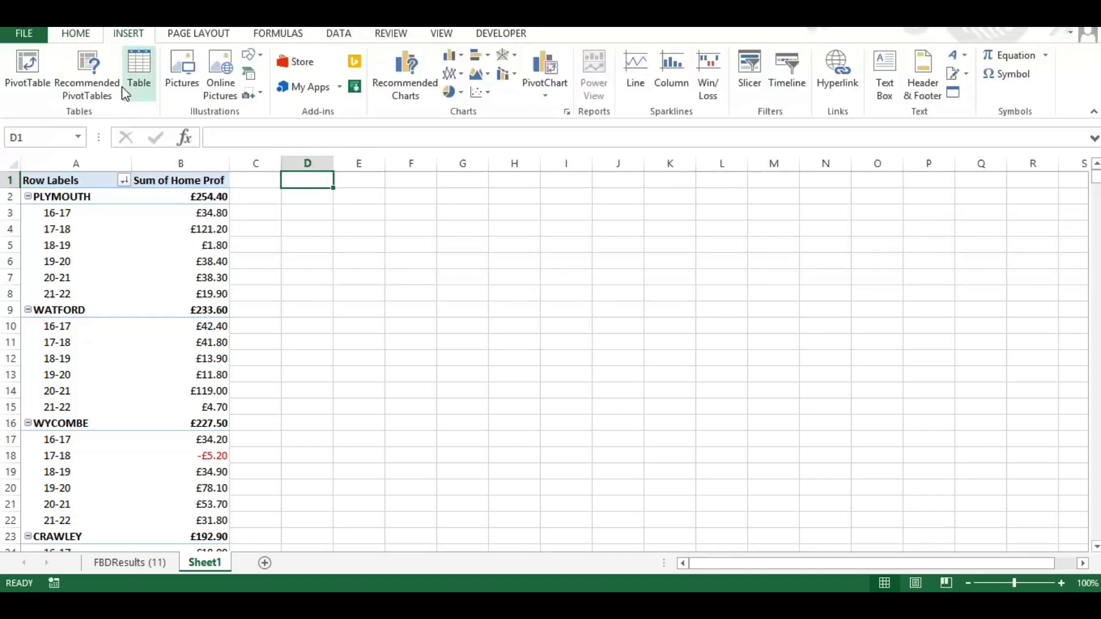
click(39, 91)
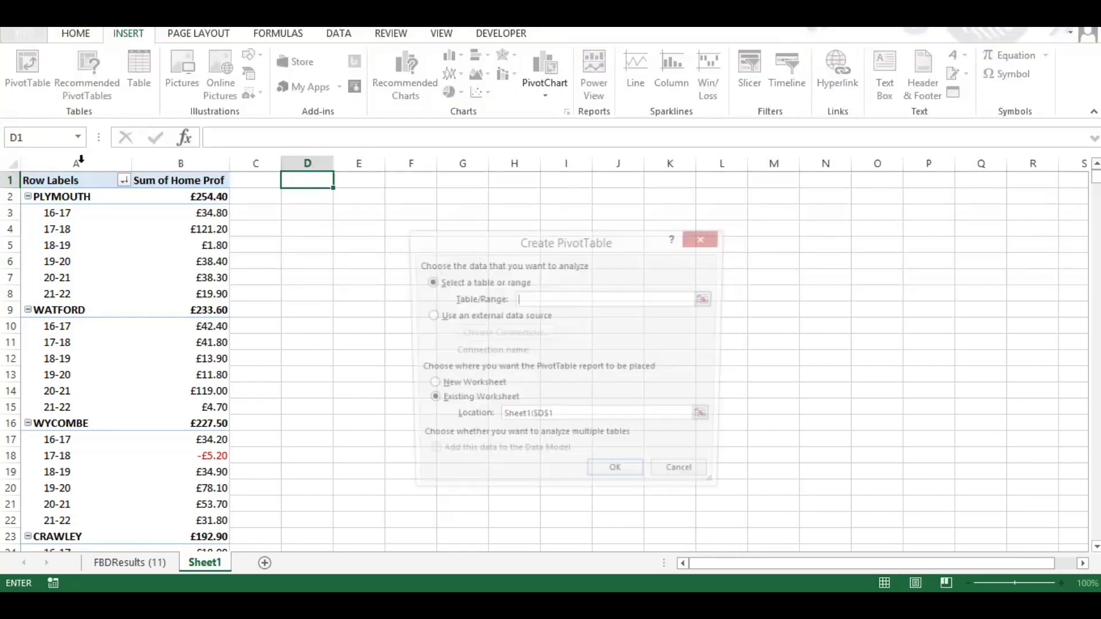
click(130, 562)
drag(50, 167, 1056, 198)
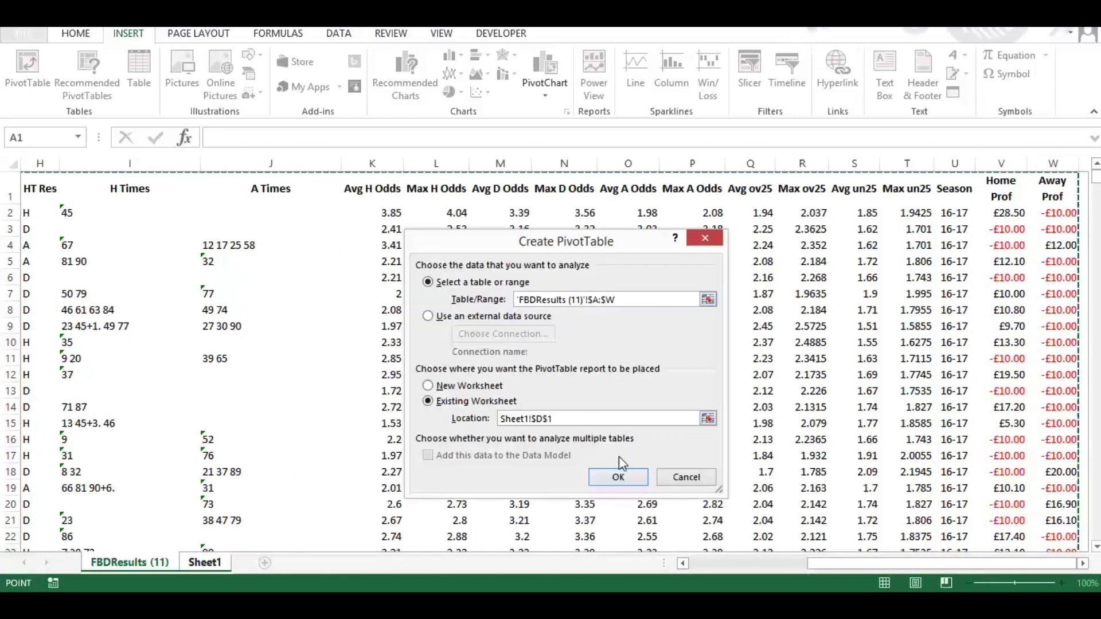
click(617, 477)
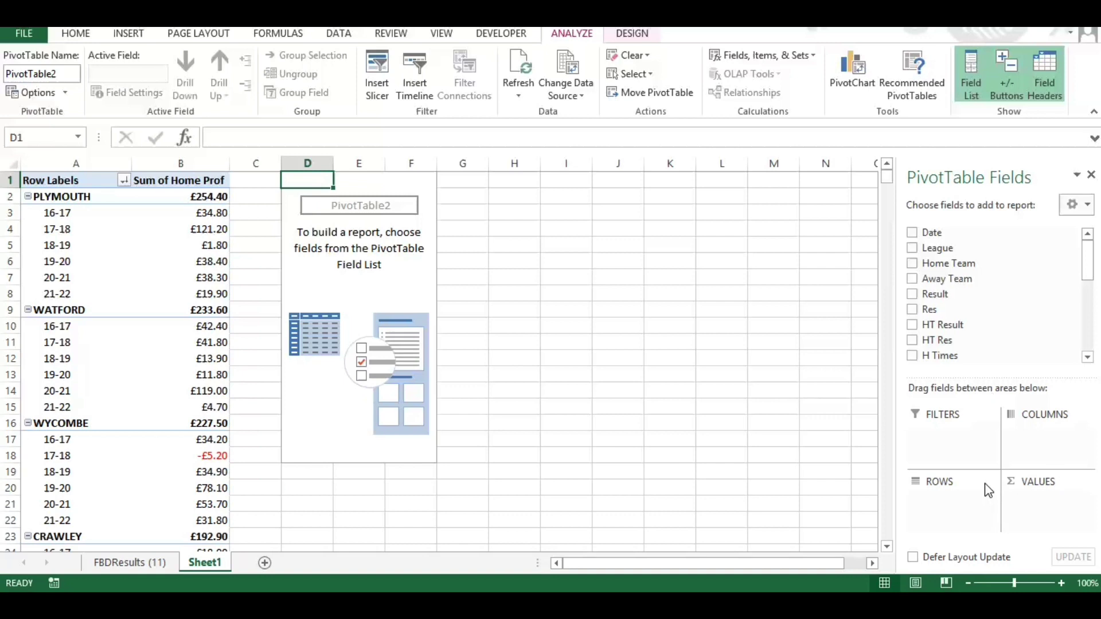
- Add Away Team and Season as pivot rows and Away Prof as values
drag(970, 279, 952, 510)
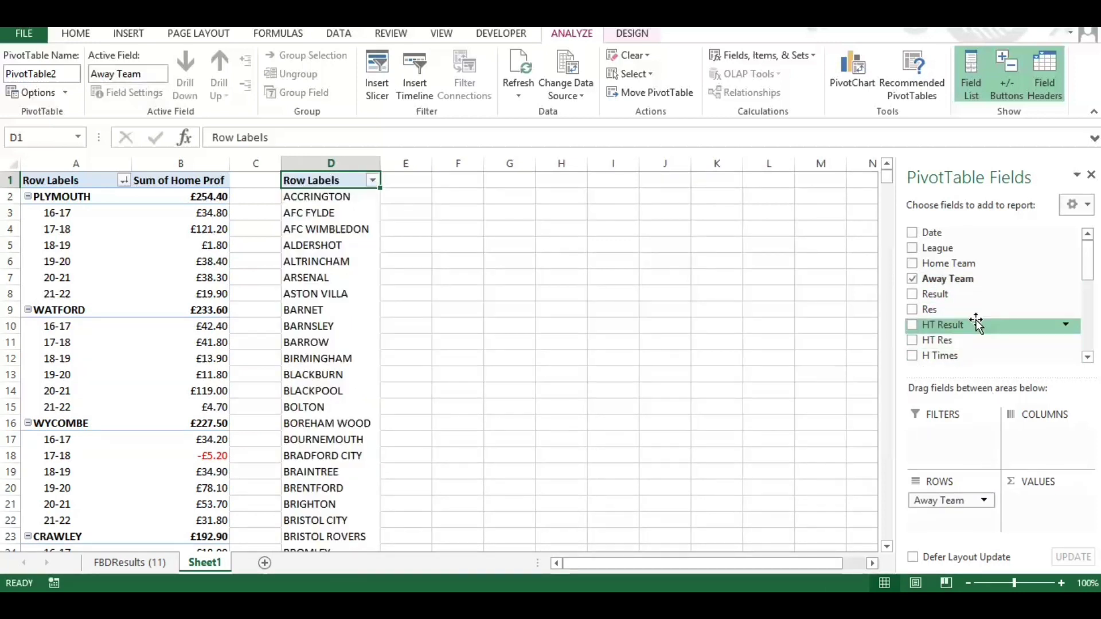
drag(1087, 271, 1087, 344)
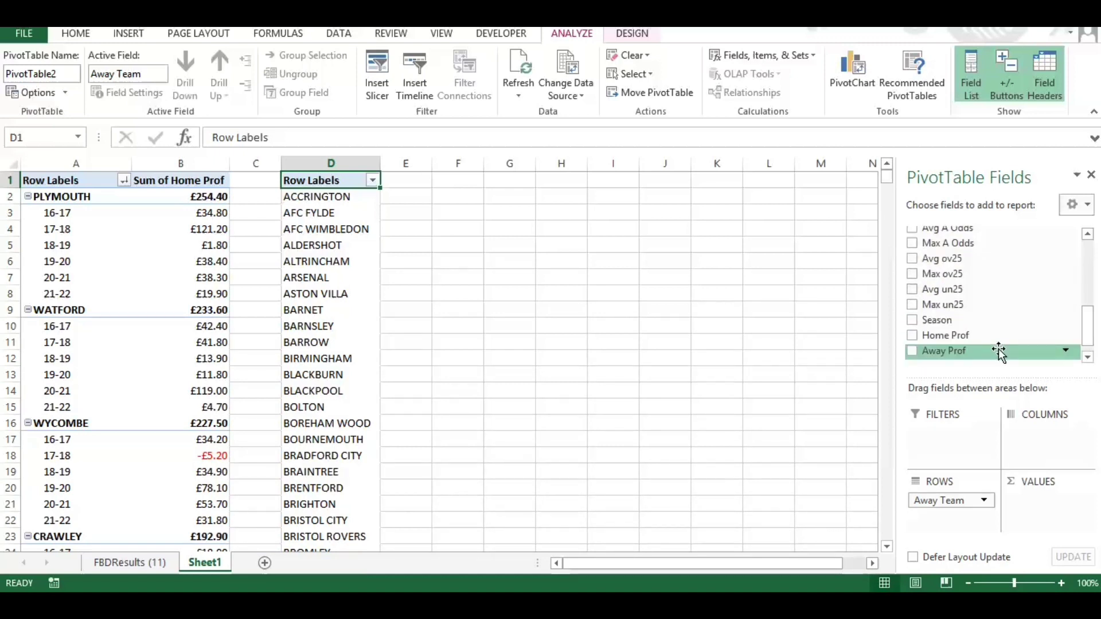
drag(995, 351, 1035, 516)
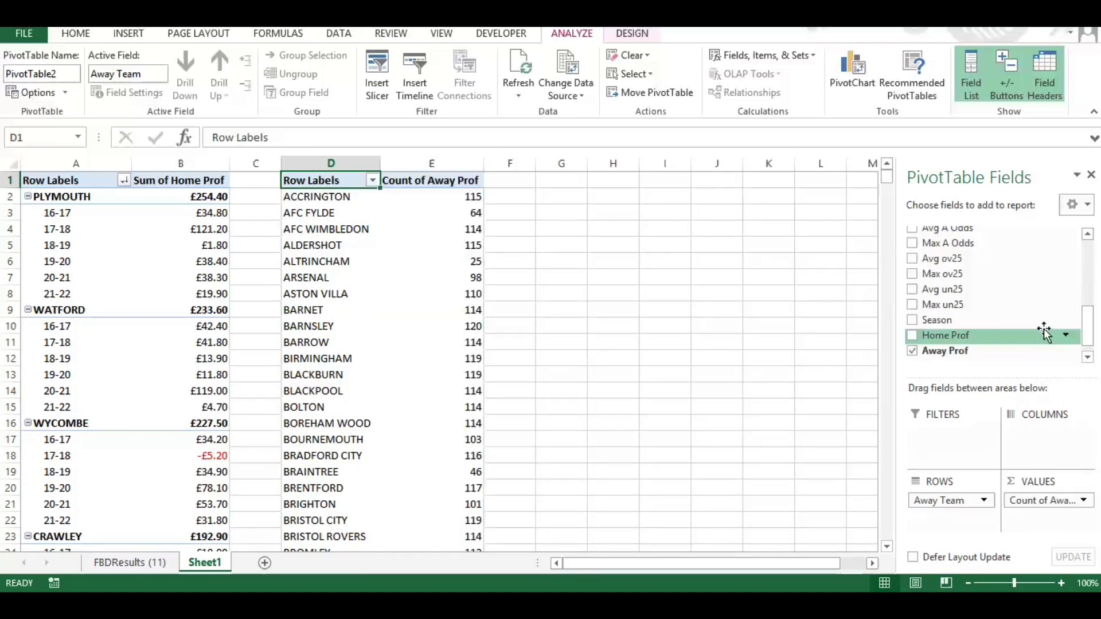
drag(1029, 327, 943, 517)
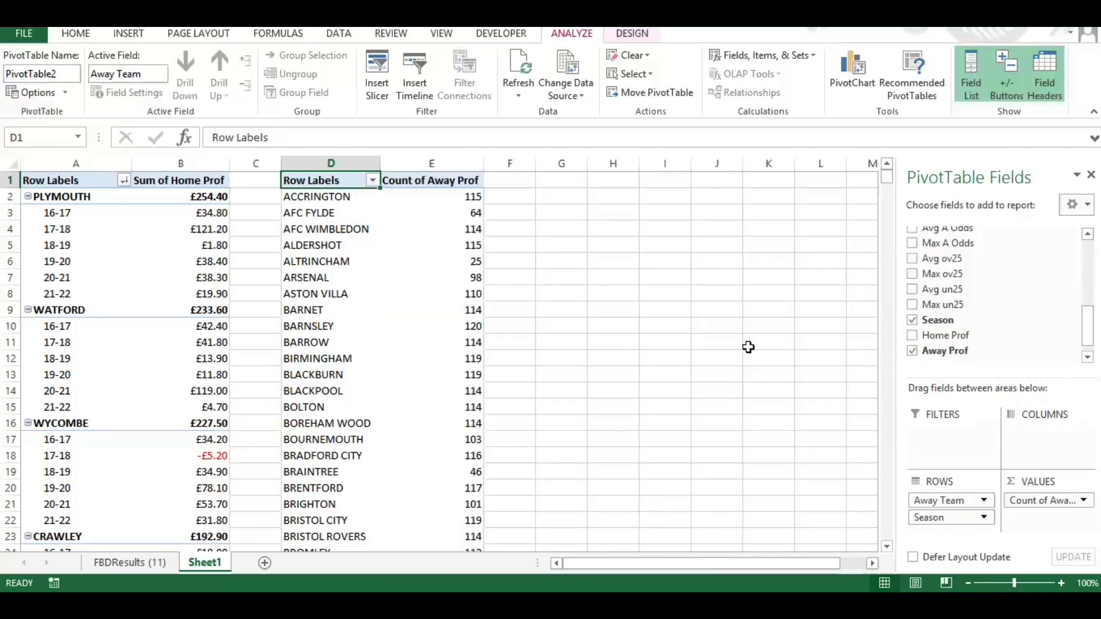
- Change the away pivot's Away Prof values from Count to Sum
click(1076, 508)
click(985, 482)
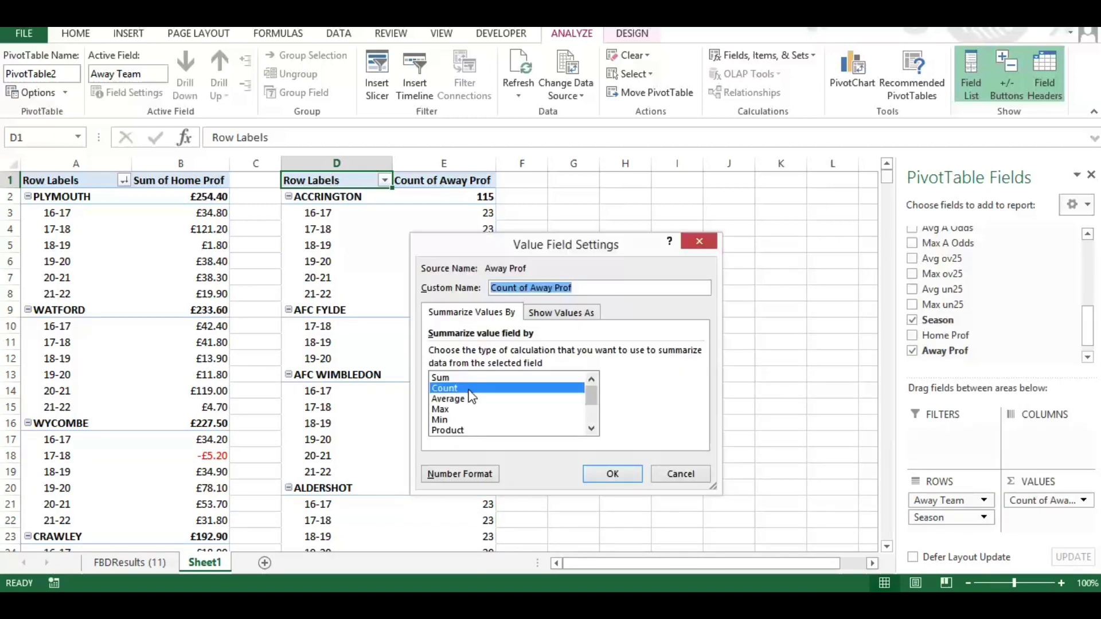
click(440, 377)
key(Return)
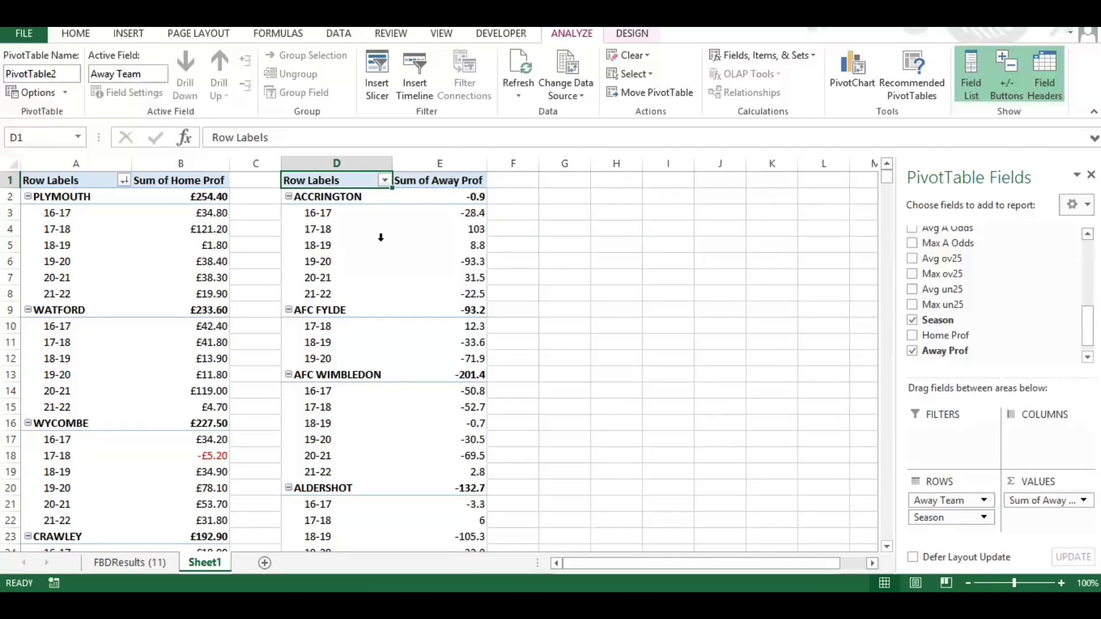
- Format Sum of Away Prof as £ currency with negative values shown in red
click(457, 182)
right_click(457, 182)
click(531, 227)
click(384, 123)
key(Return)
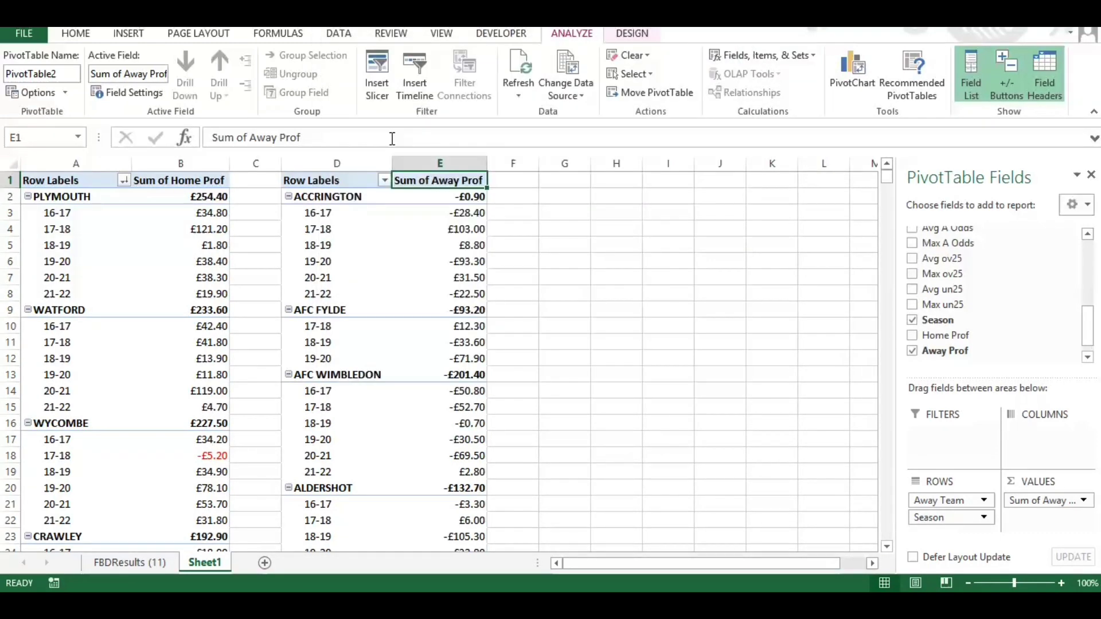
right_click(433, 180)
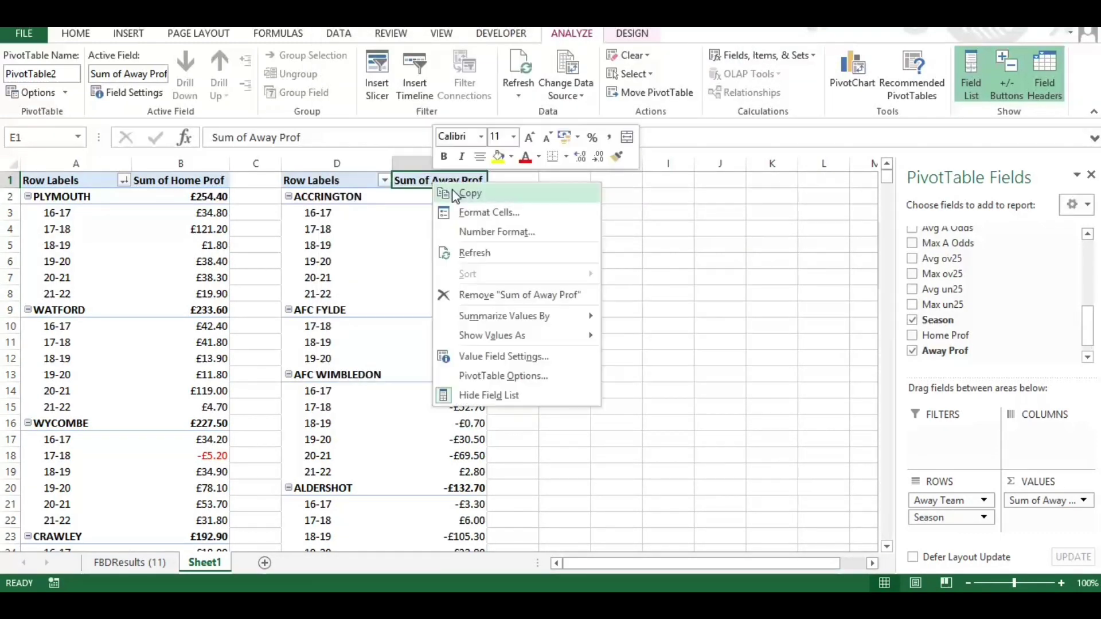
click(507, 233)
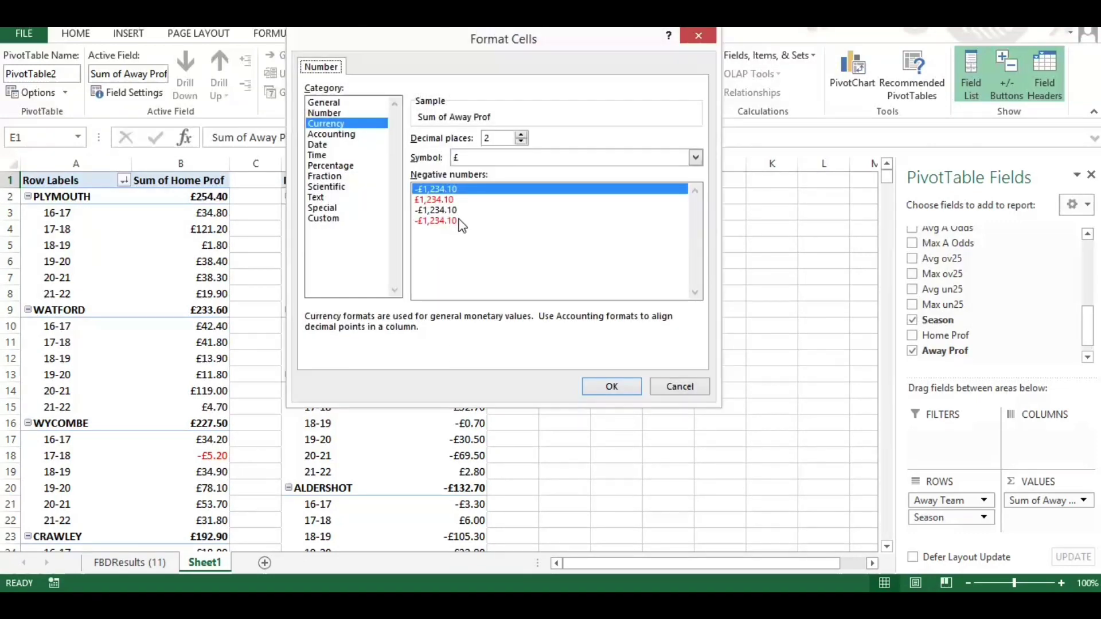
click(458, 220)
key(Return)
- Sort away teams descending by Sum of Away Prof, putting Crystal Palace first at £401.80
click(501, 228)
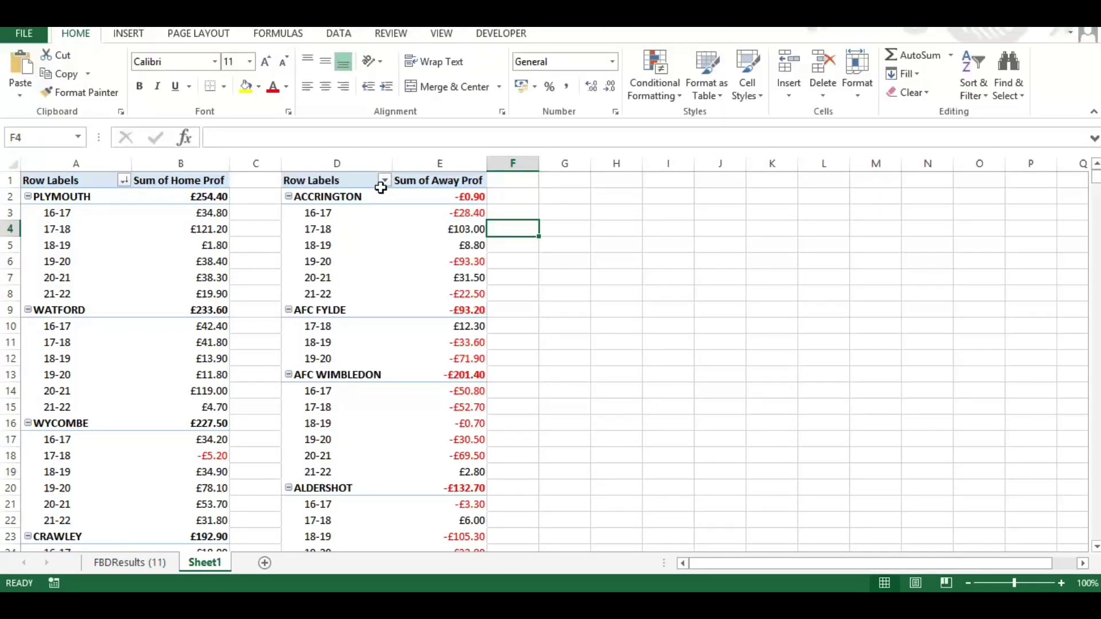
click(383, 181)
click(319, 276)
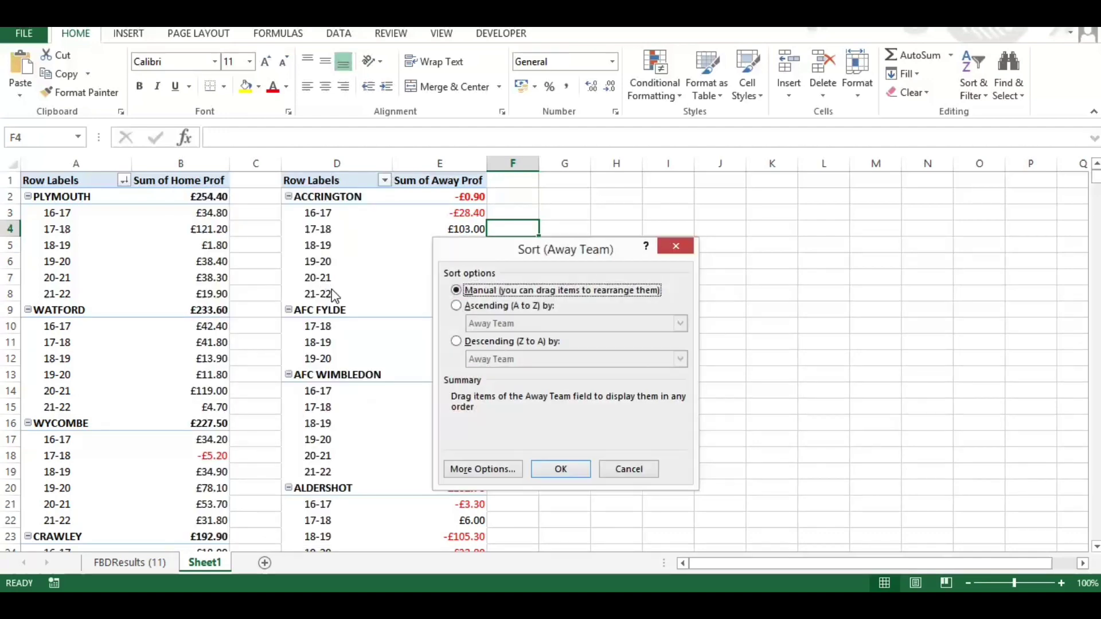
click(507, 341)
click(556, 469)
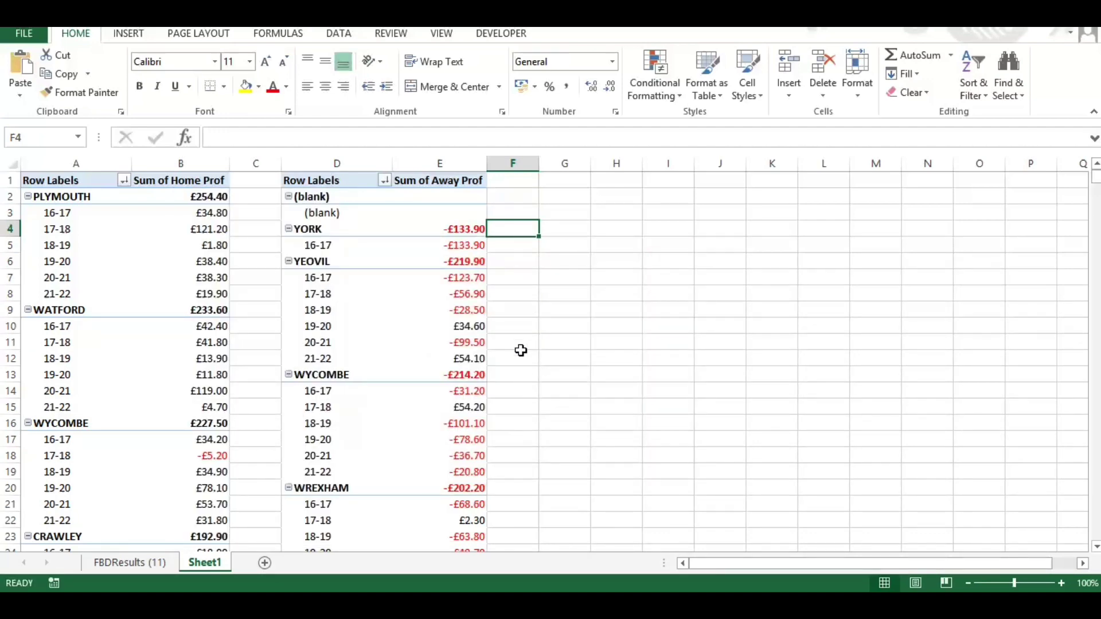
click(384, 180)
click(356, 276)
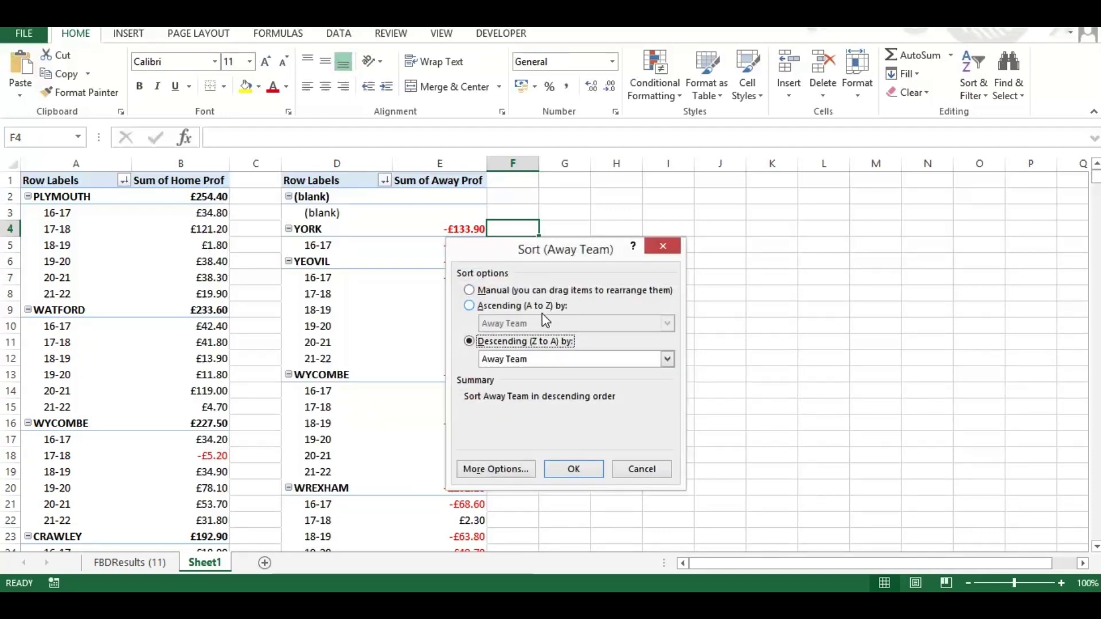
click(567, 359)
click(566, 385)
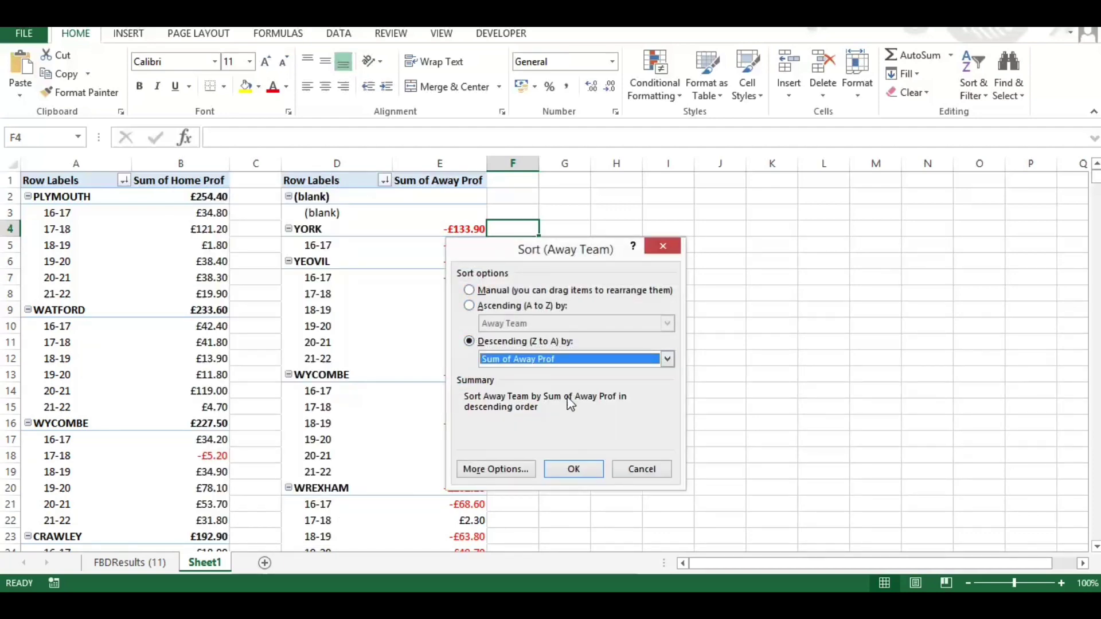
click(573, 469)
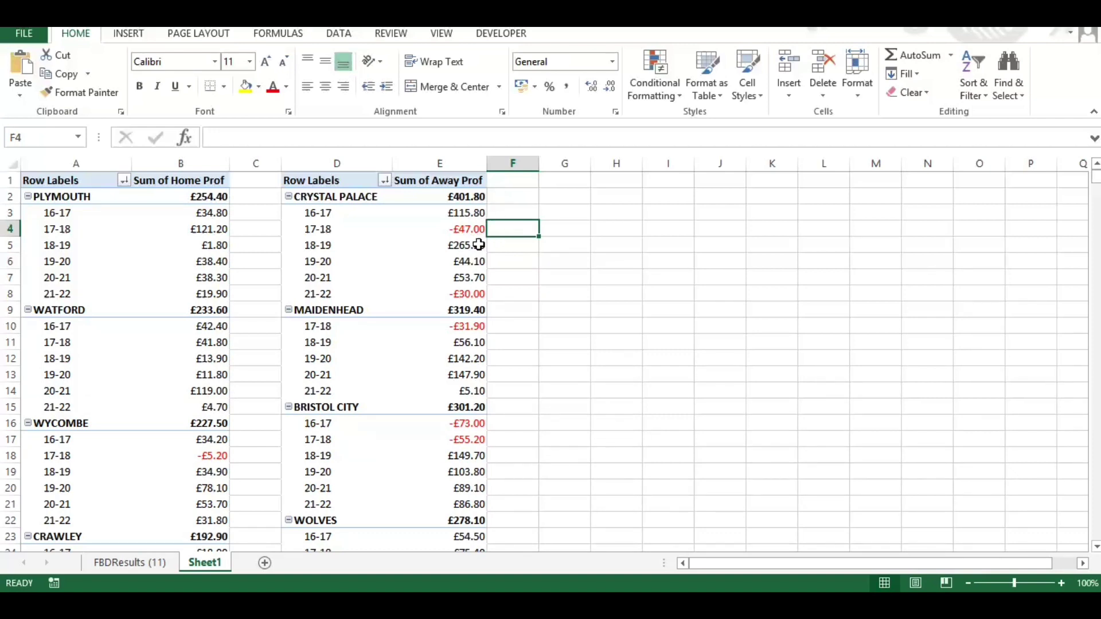
mouse_move(479, 245)
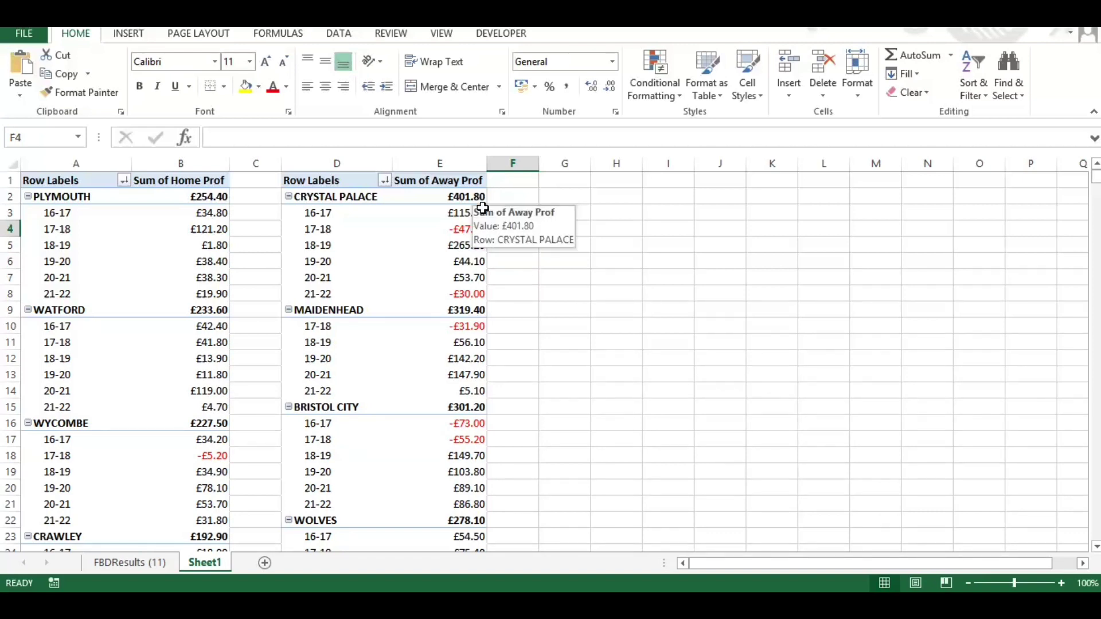
scroll(492, 341, down, 1)
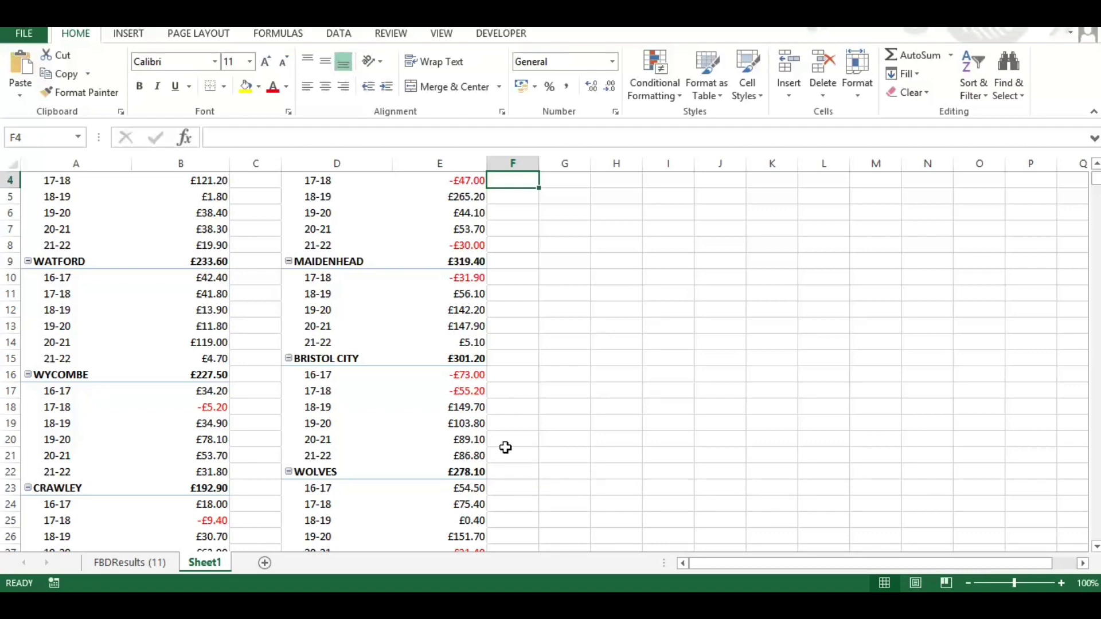
scroll(521, 444, down, 2)
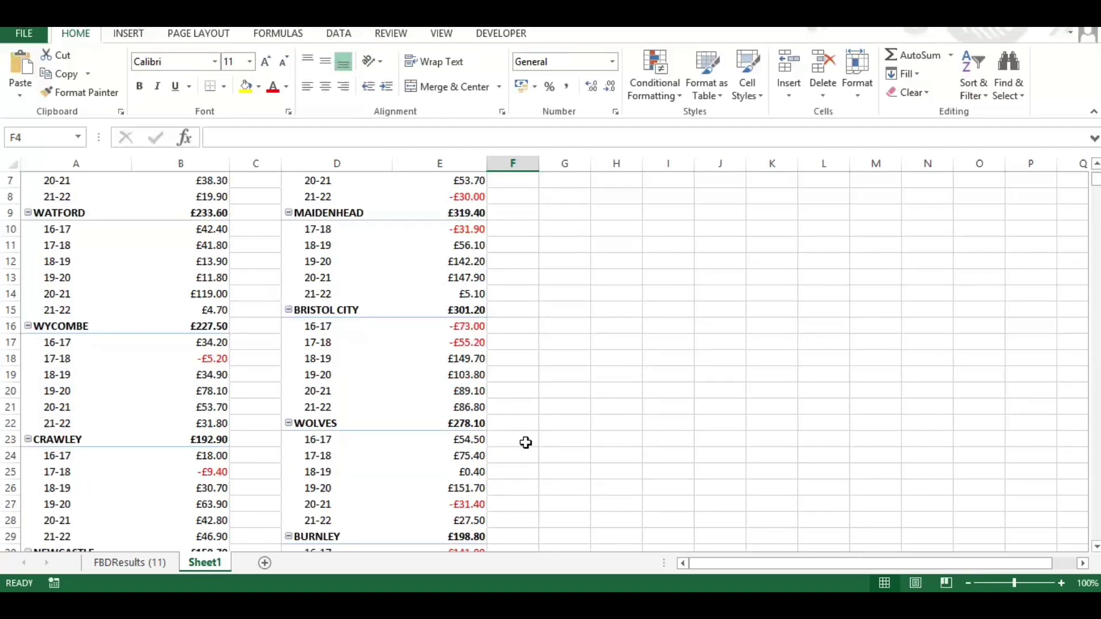
scroll(483, 415, down, 2)
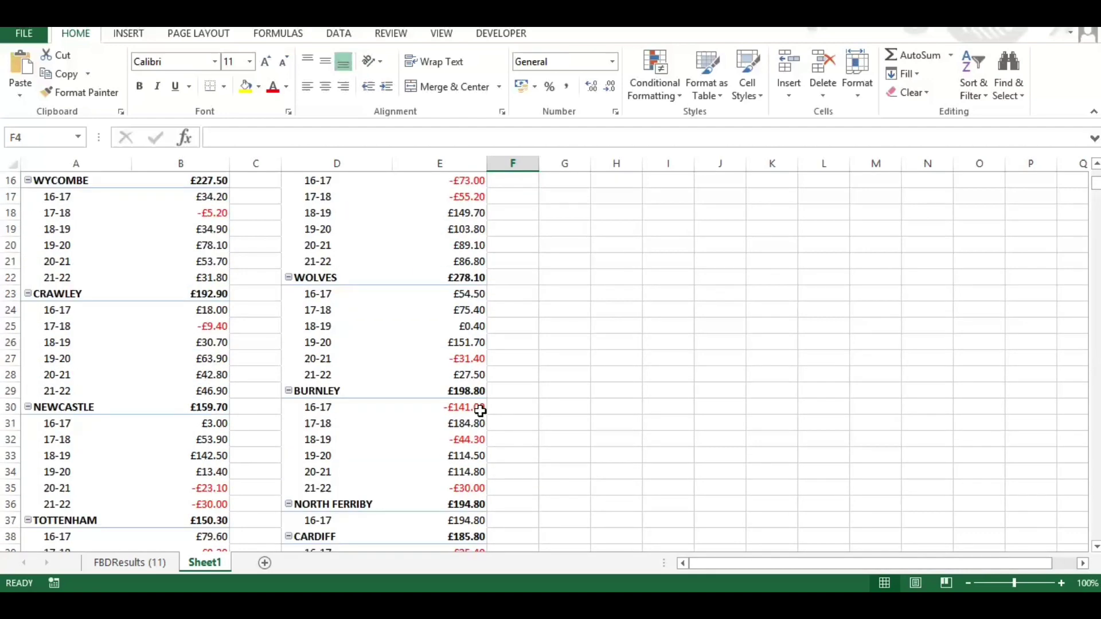
scroll(494, 413, down, 1)
scroll(494, 413, down, 6)
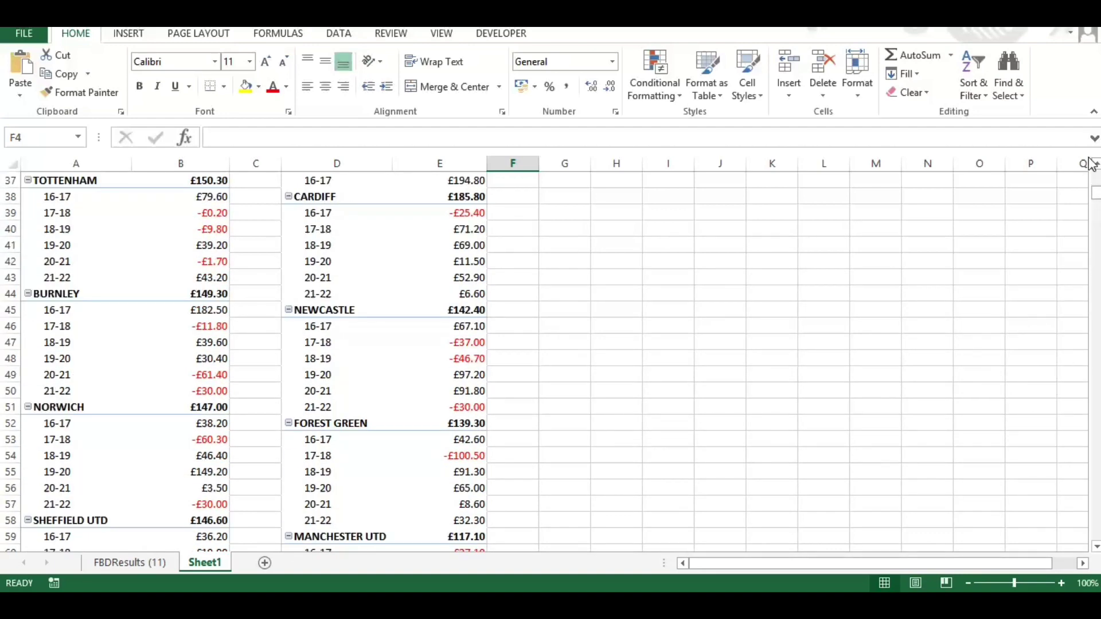
drag(1095, 193, 1080, 542)
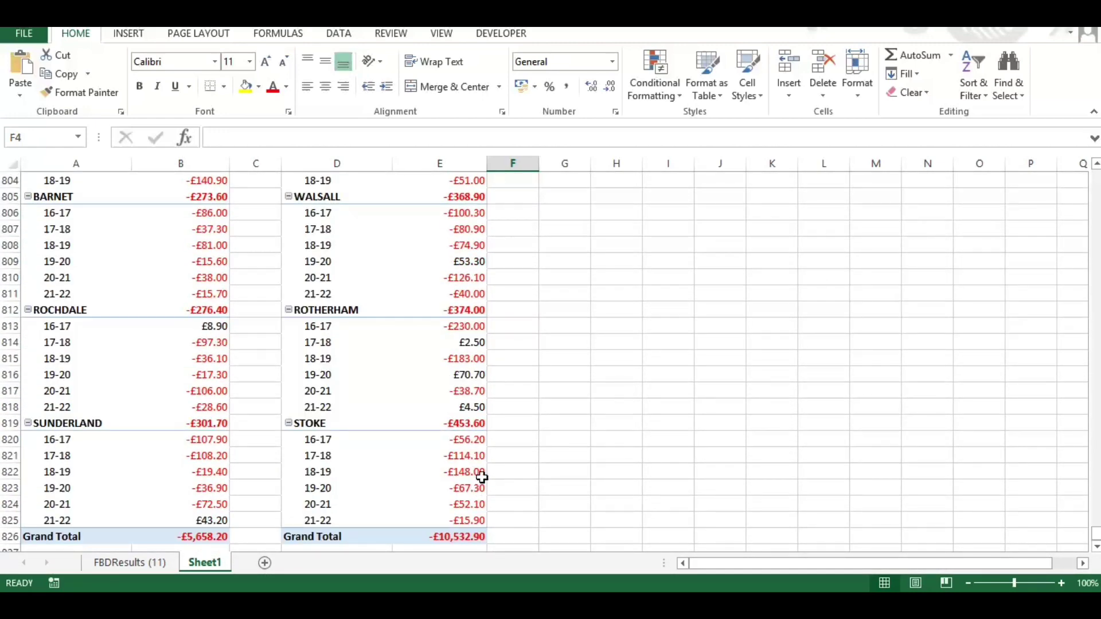
mouse_move(478, 440)
mouse_move(482, 522)
scroll(510, 438, up, 4)
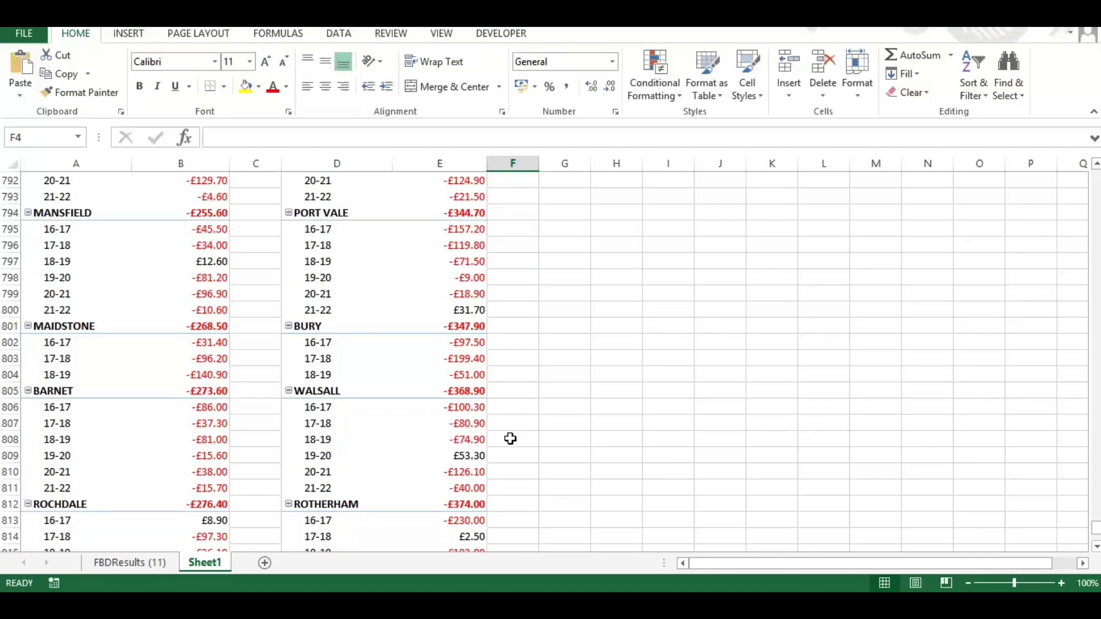
scroll(510, 439, up, 2)
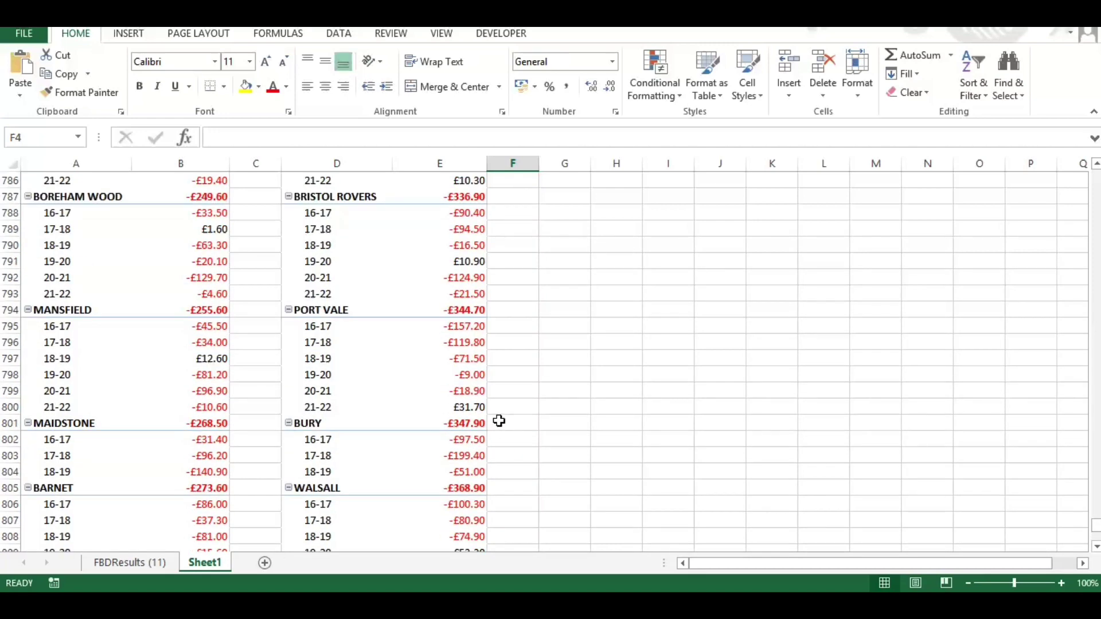
scroll(499, 421, up, 2)
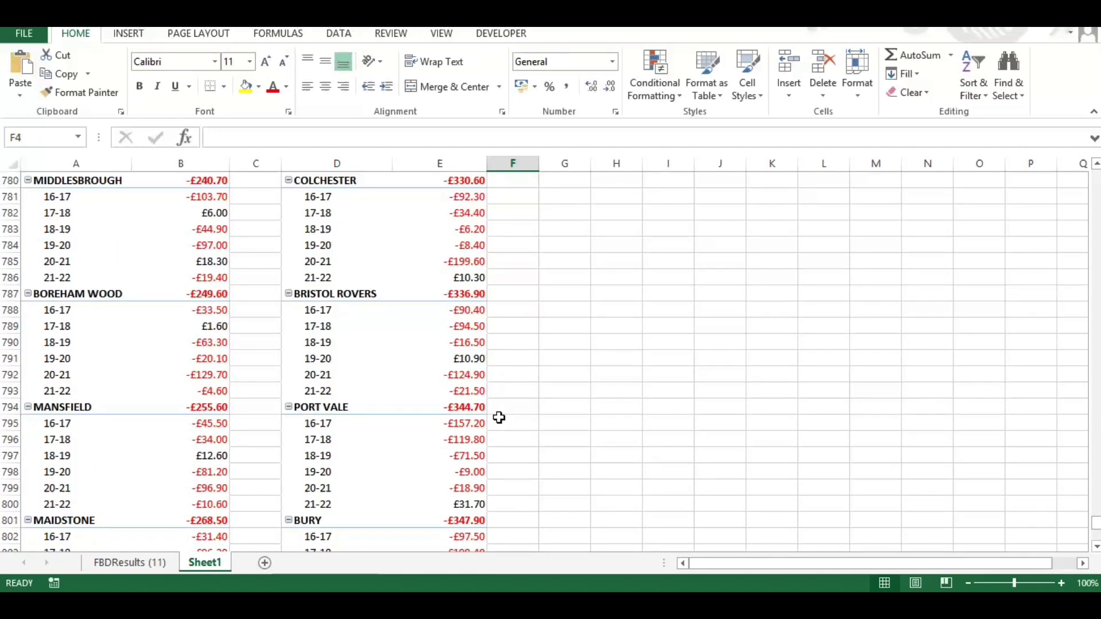
scroll(505, 417, up, 2)
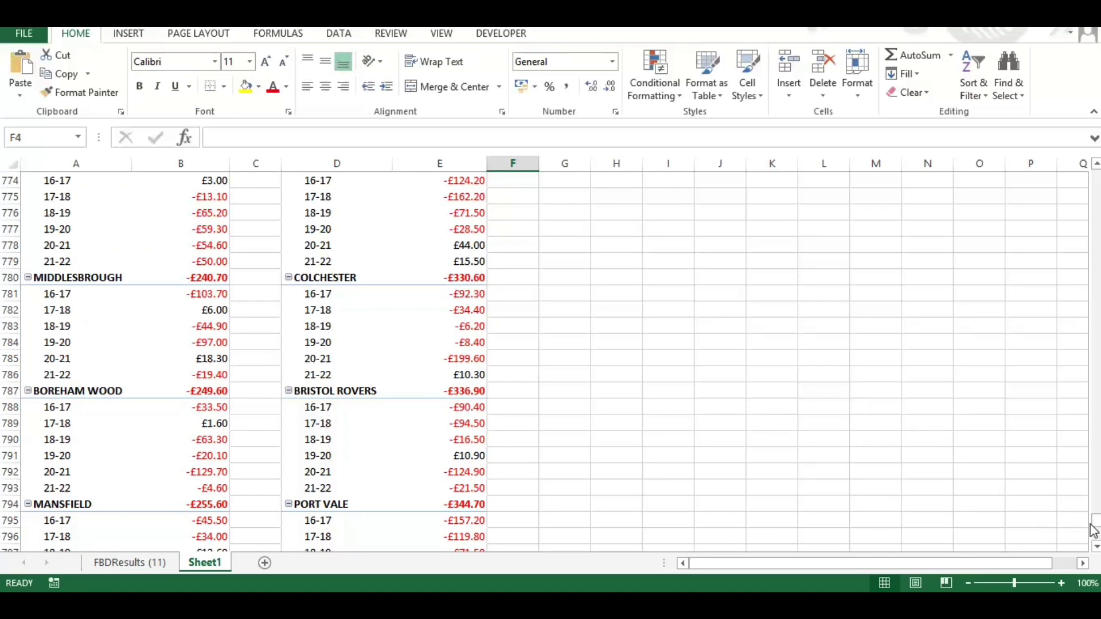
- On the FBDResults (11) sheet, select V2 to show =IF(F2="H",(K2-1)*10,-10) giving £28.50
drag(1095, 523, 1095, 175)
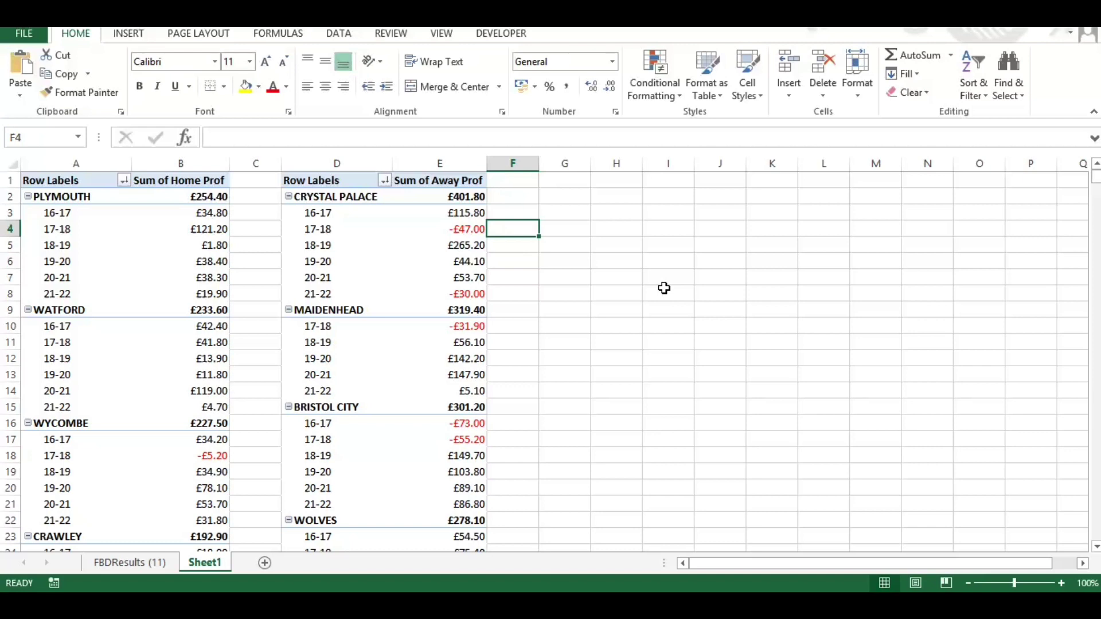
click(129, 562)
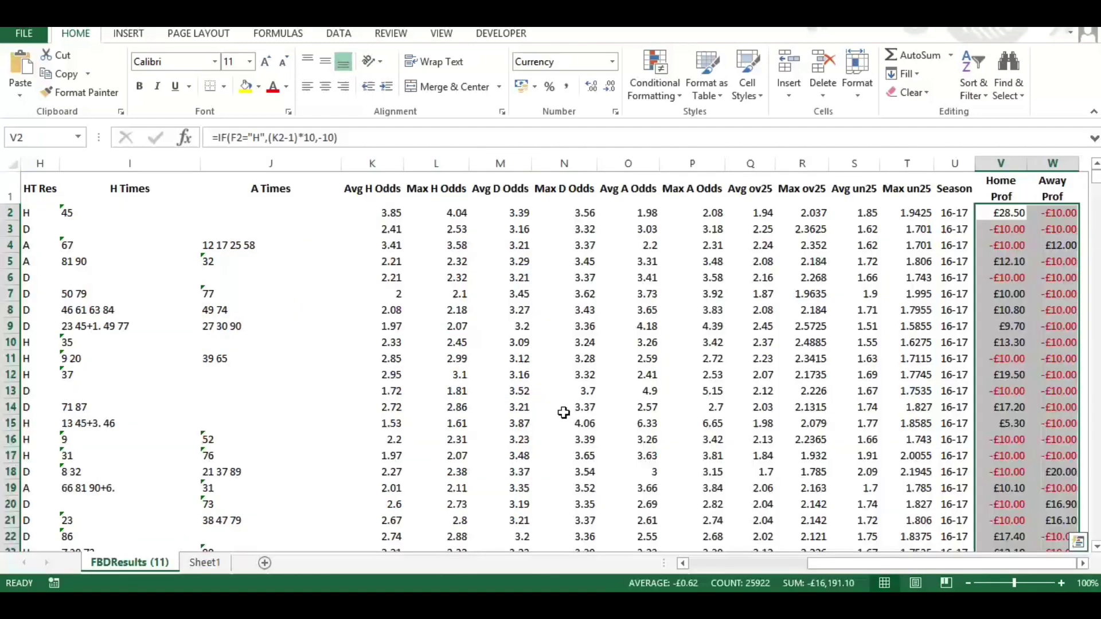
click(1011, 220)
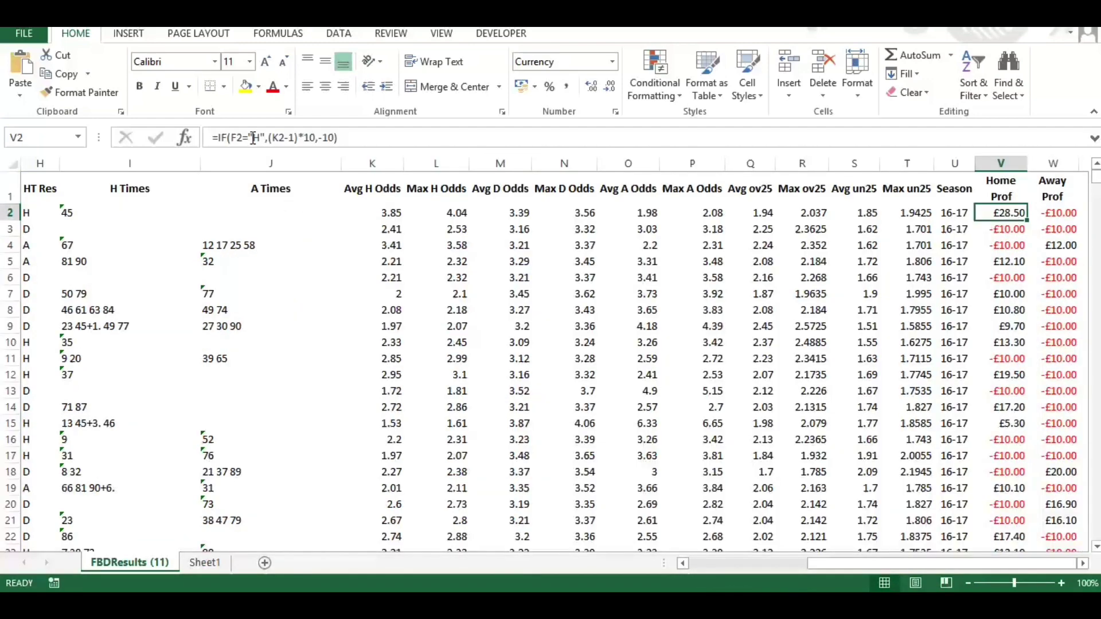